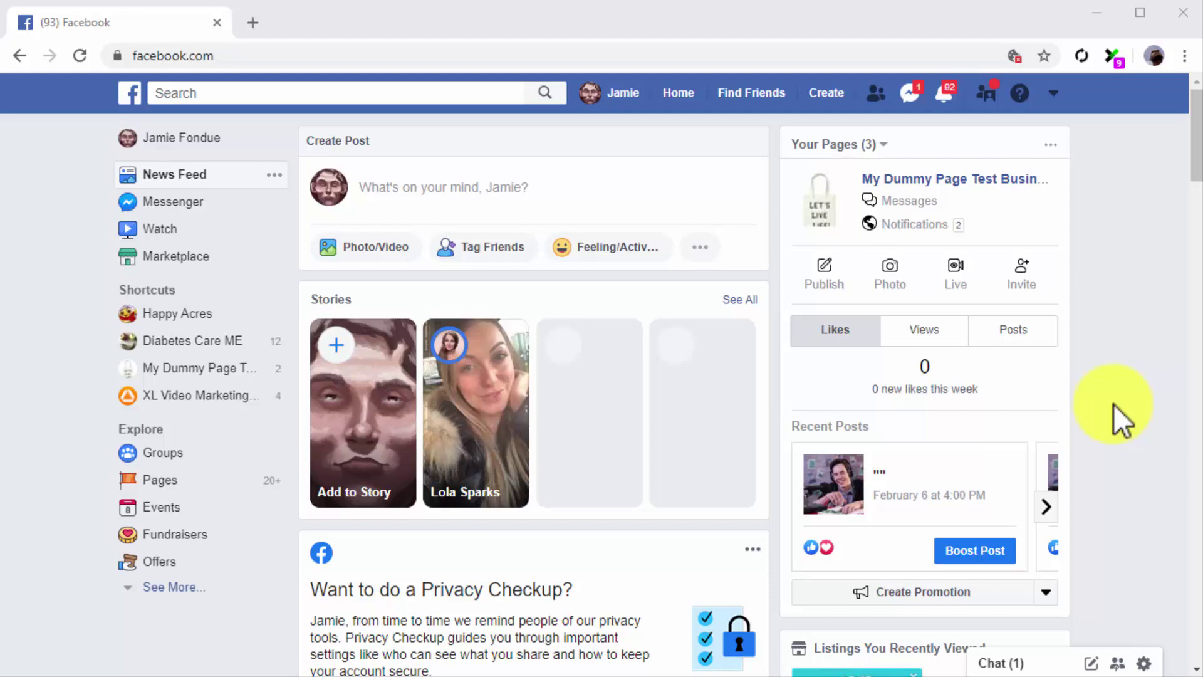
- Start a new business or brand Facebook Page and begin entering its name
{"action": "left_click", "coordinate": [838, 93]}
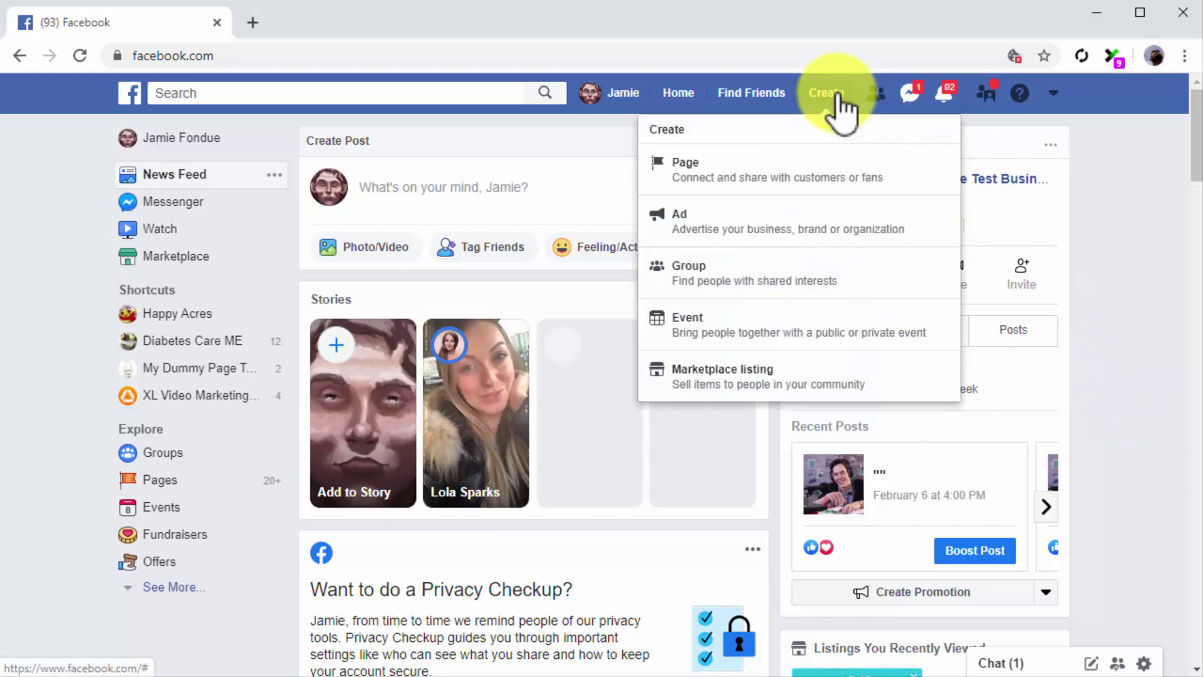
{"action": "left_click", "coordinate": [825, 164]}
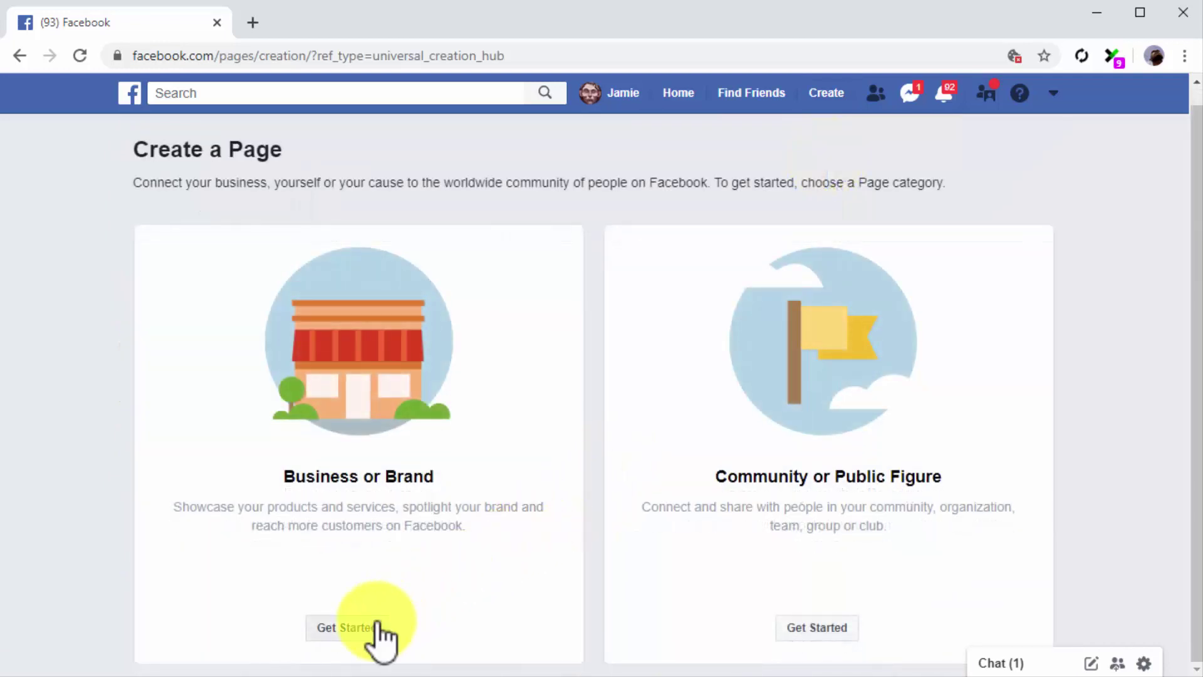
{"action": "left_click", "coordinate": [346, 627]}
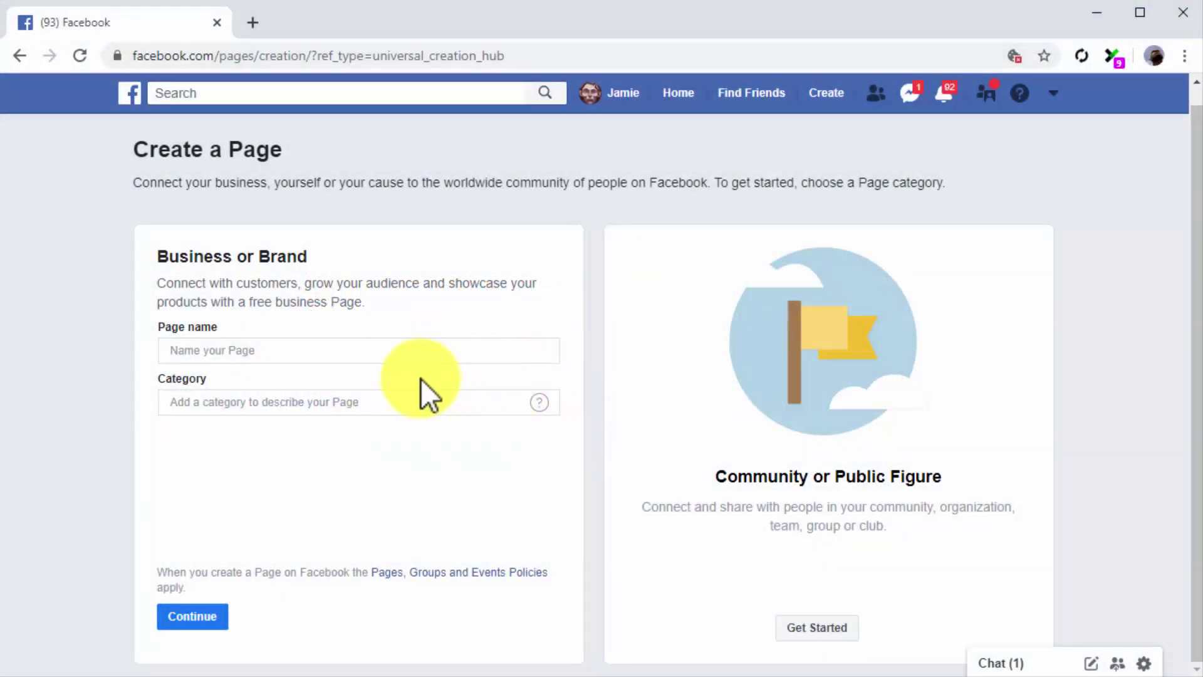
{"action": "left_click", "coordinate": [404, 351]}
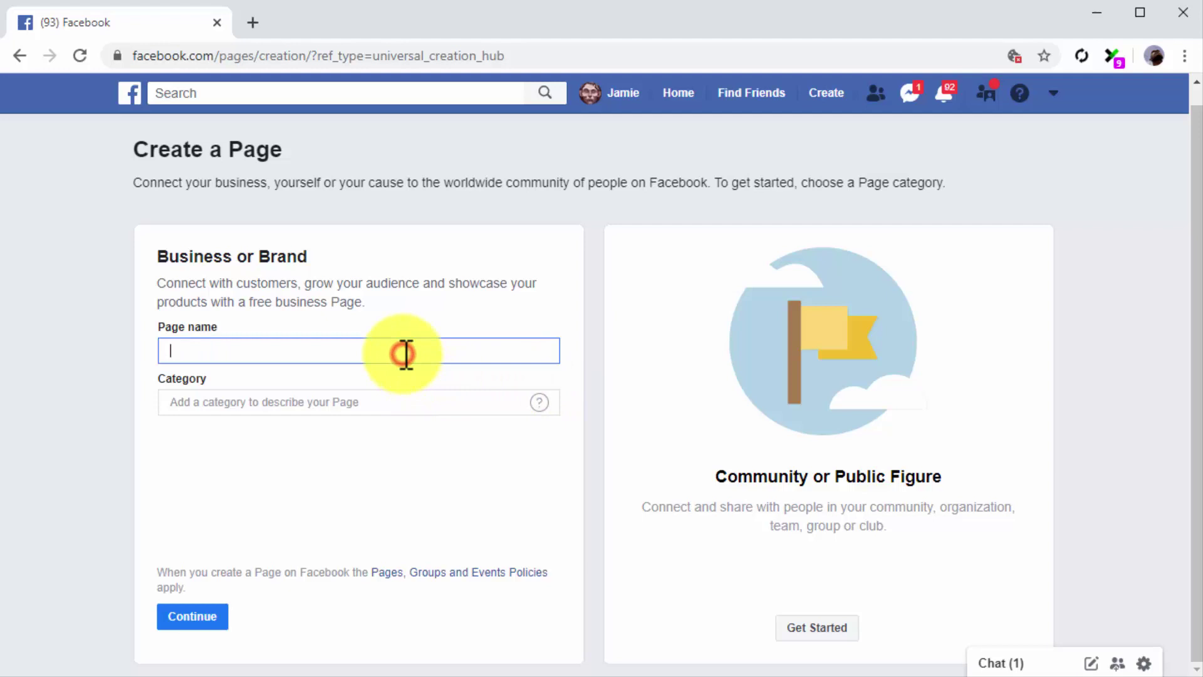
- Create the Page 'Diabetes Care Made Easy 2.0' in the Health & Wellness Website category
{"action": "type", "text": "Diabetes Care Made Easy 2.0"}
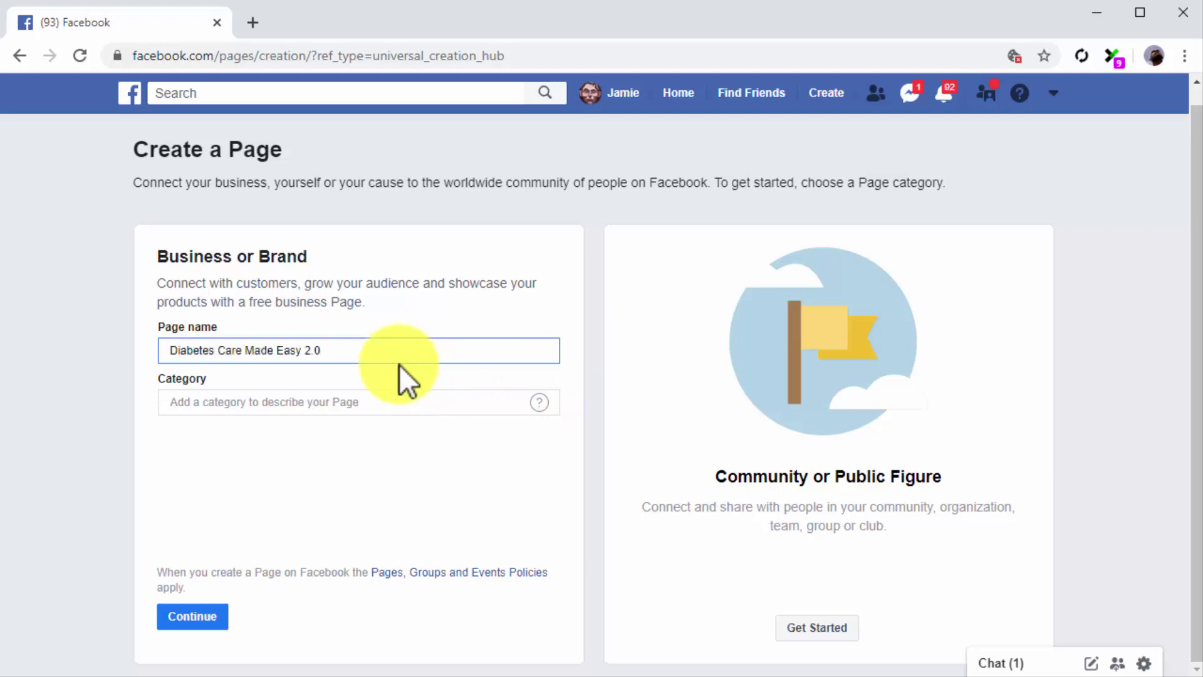
{"action": "left_click", "coordinate": [395, 403]}
{"action": "type", "text": "health"}
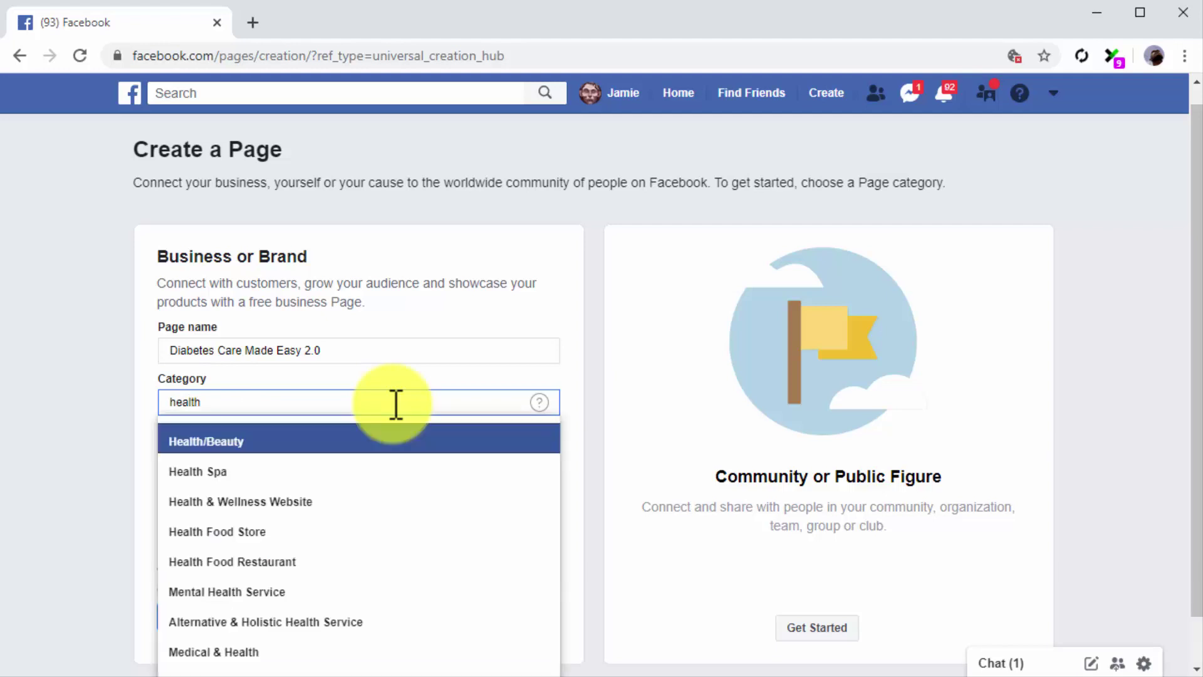
{"action": "left_click", "coordinate": [367, 500]}
{"action": "left_click", "coordinate": [189, 619]}
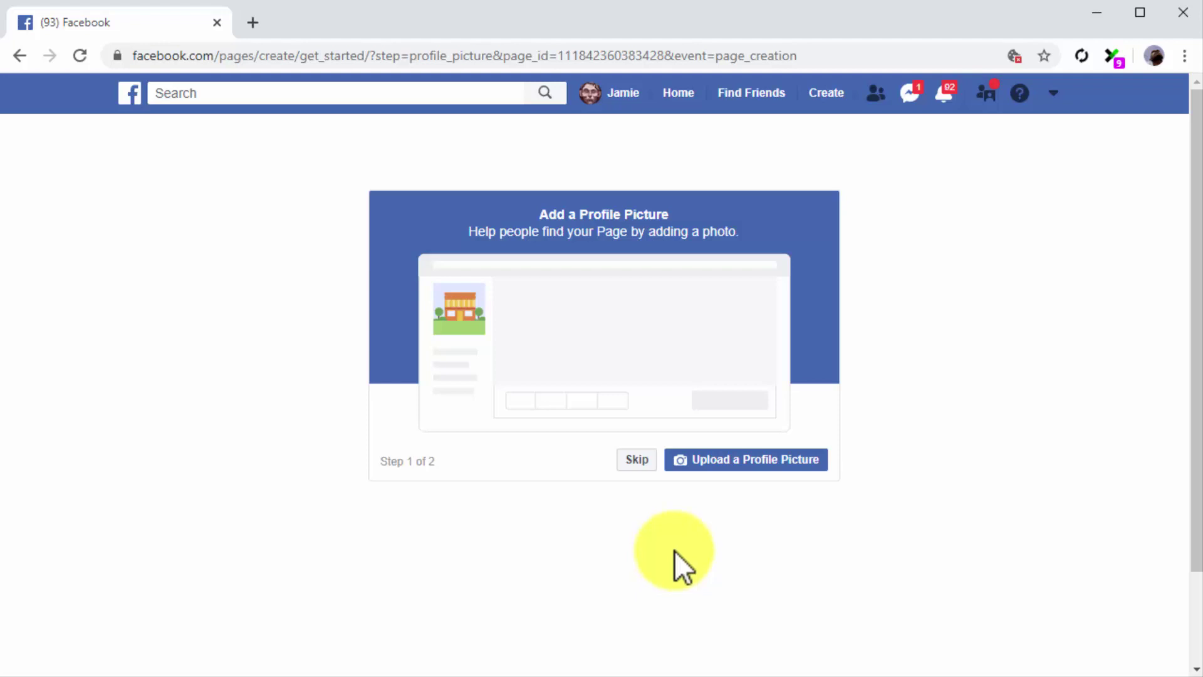
{"action": "left_click", "coordinate": [703, 463]}
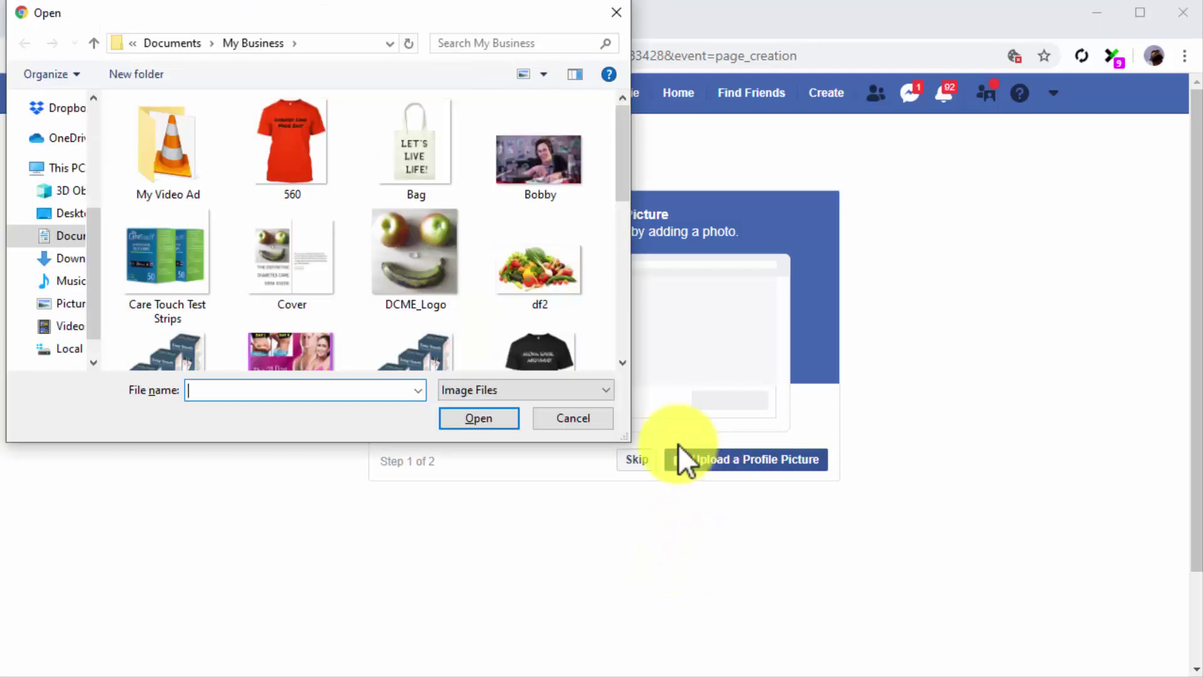
- Use DCME_Logo as the profile picture and df2 as the cover photo
{"action": "double_click", "coordinate": [430, 254]}
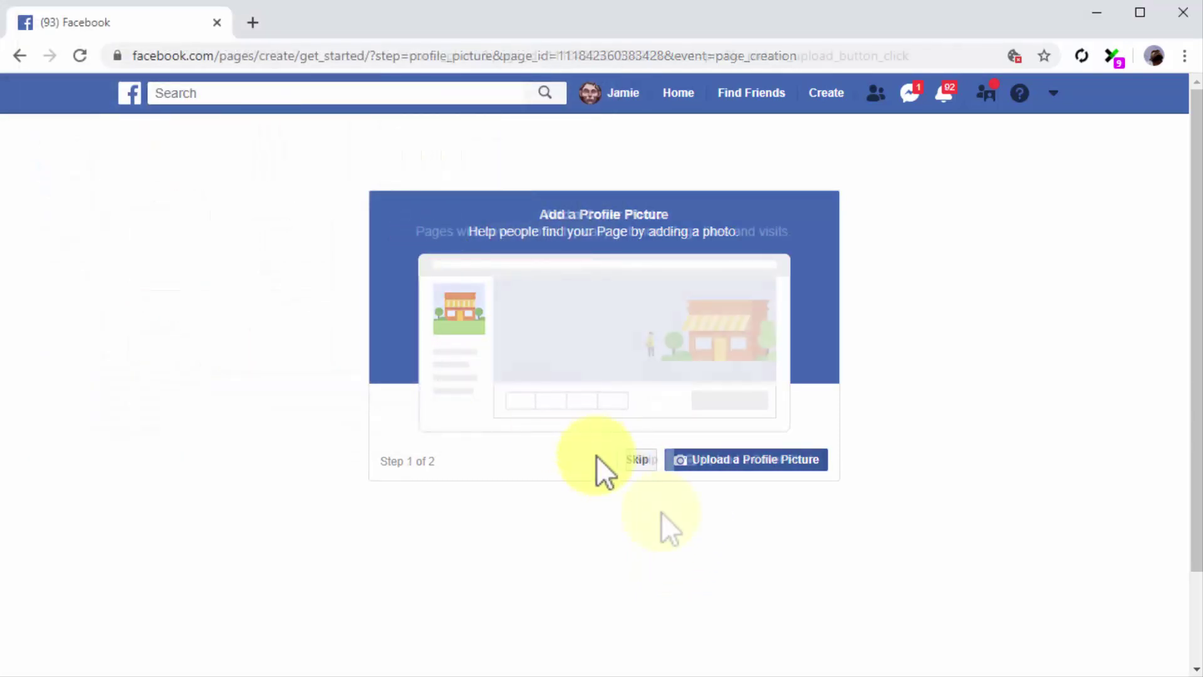
{"action": "left_click", "coordinate": [727, 465]}
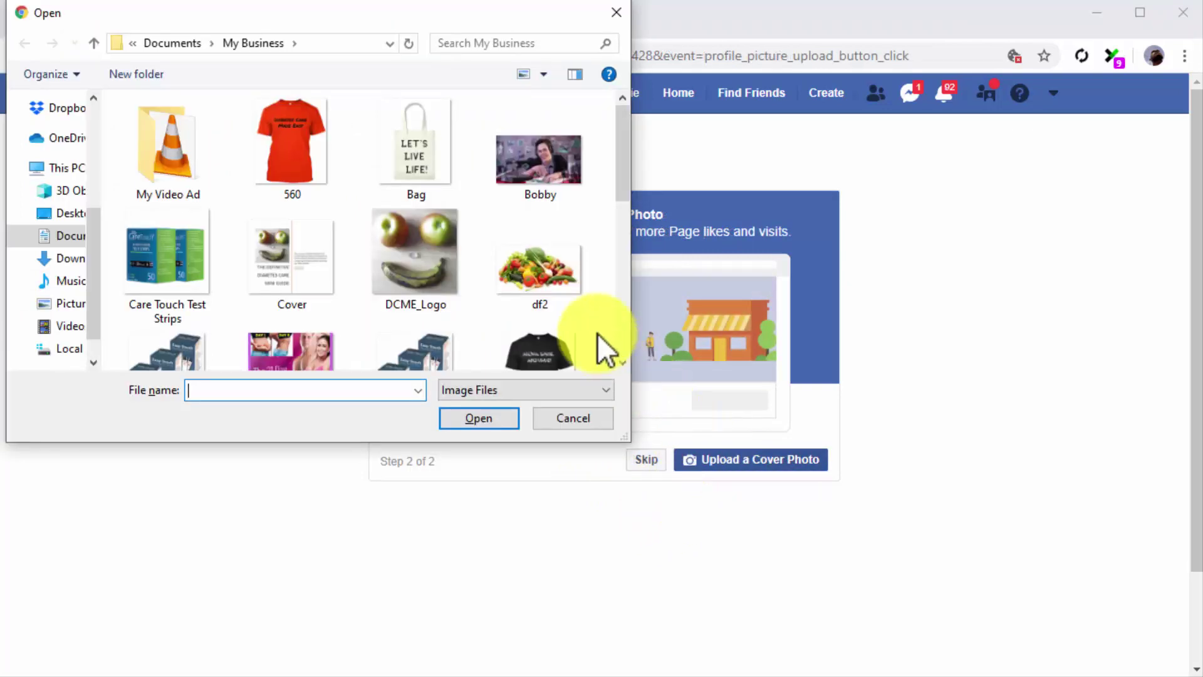
{"action": "double_click", "coordinate": [559, 279]}
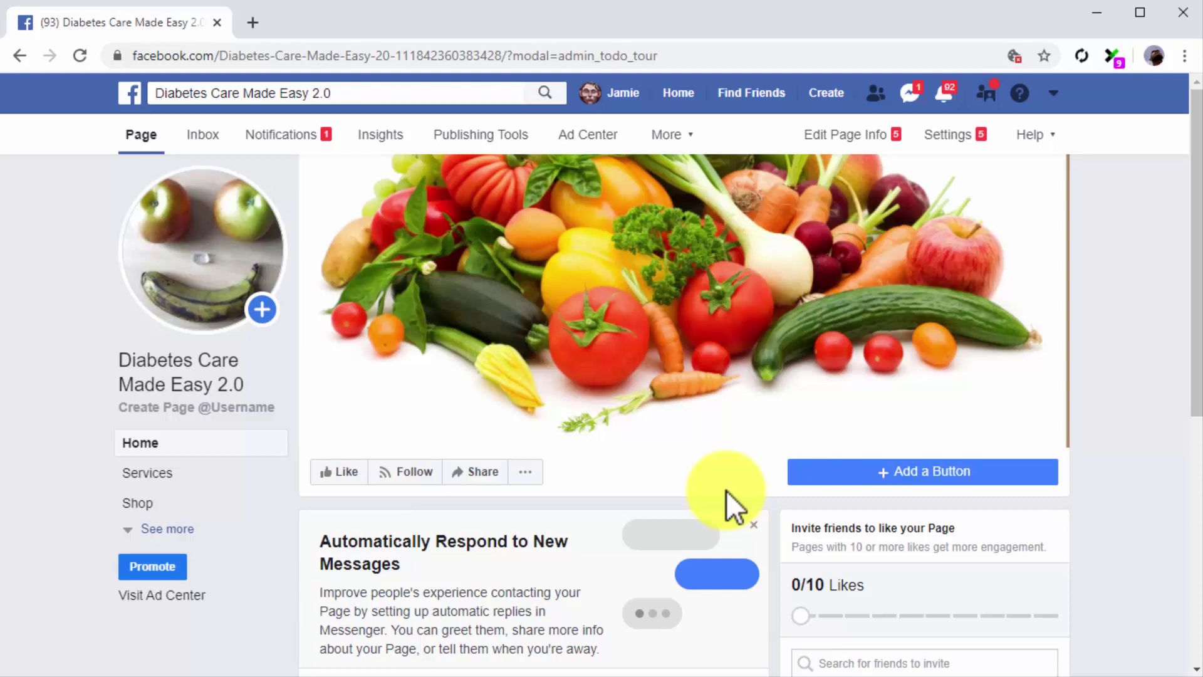
- Add a Send Message action button to the Page that opens Messenger
{"action": "left_click", "coordinate": [875, 469]}
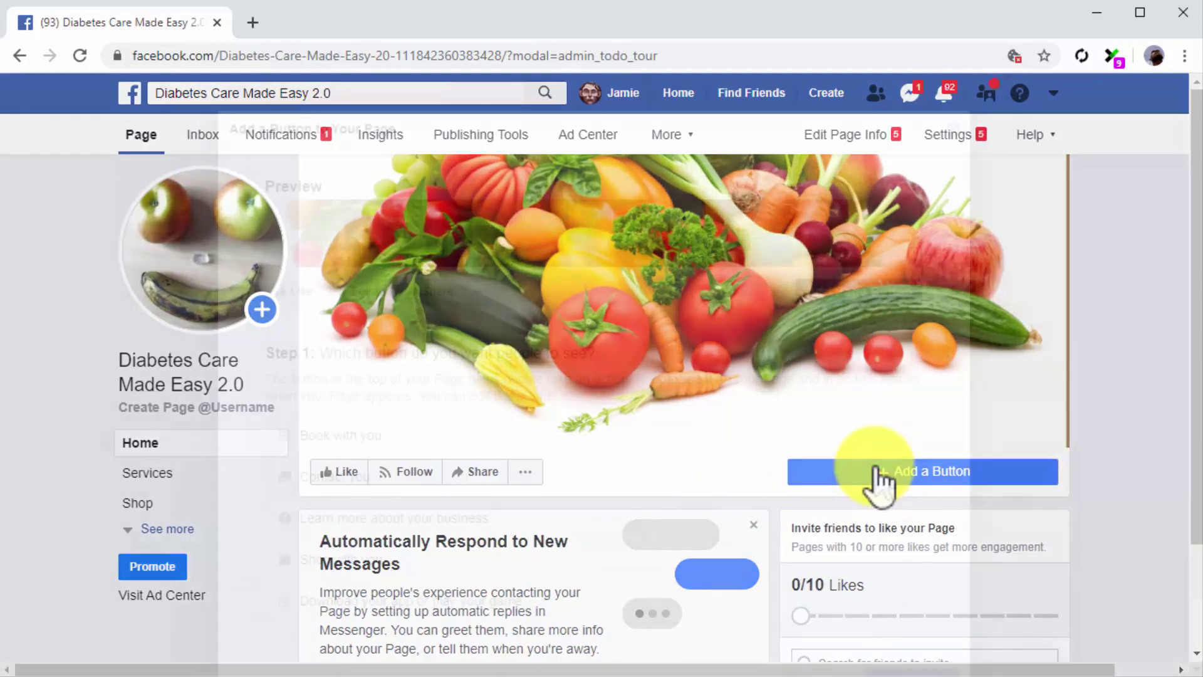
{"action": "left_click", "coordinate": [905, 479]}
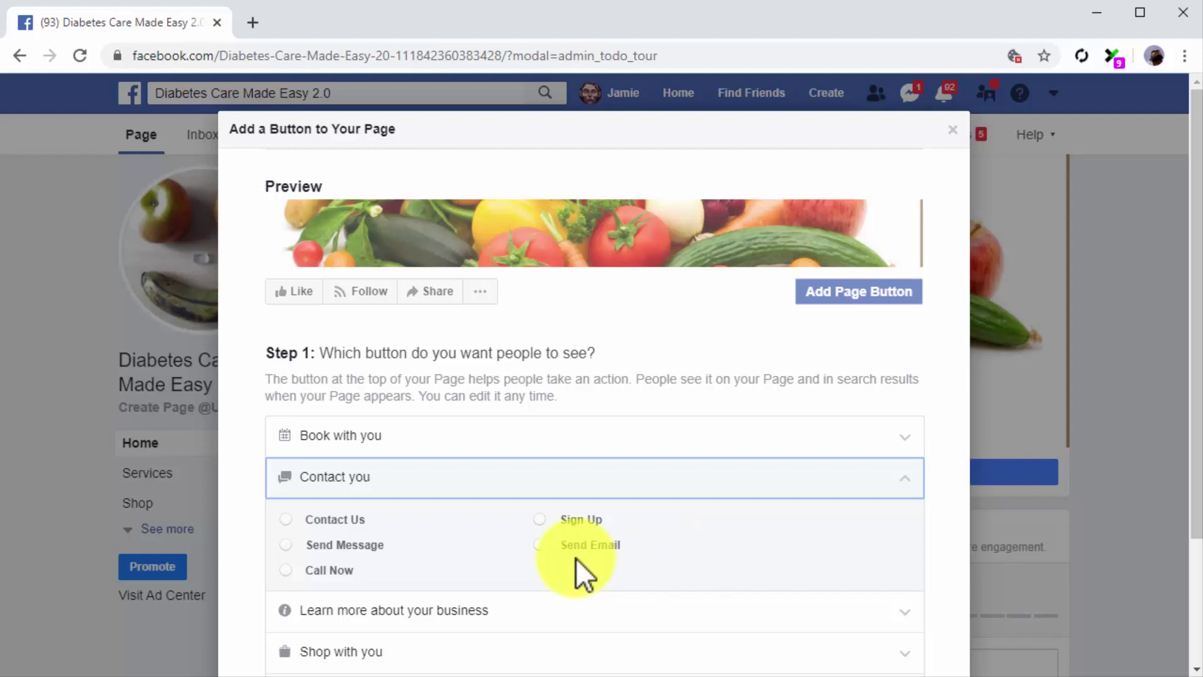
{"action": "left_click", "coordinate": [294, 546]}
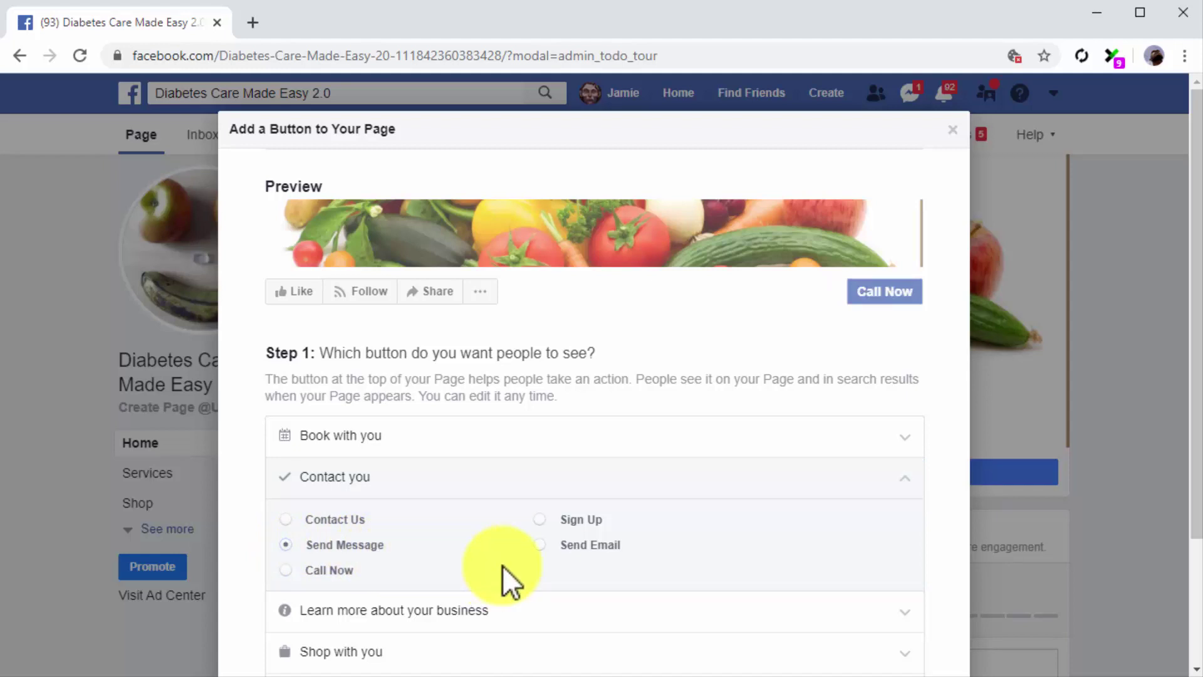
{"action": "scroll", "coordinate": [502, 565], "scroll_direction": "down", "scroll_amount": 3}
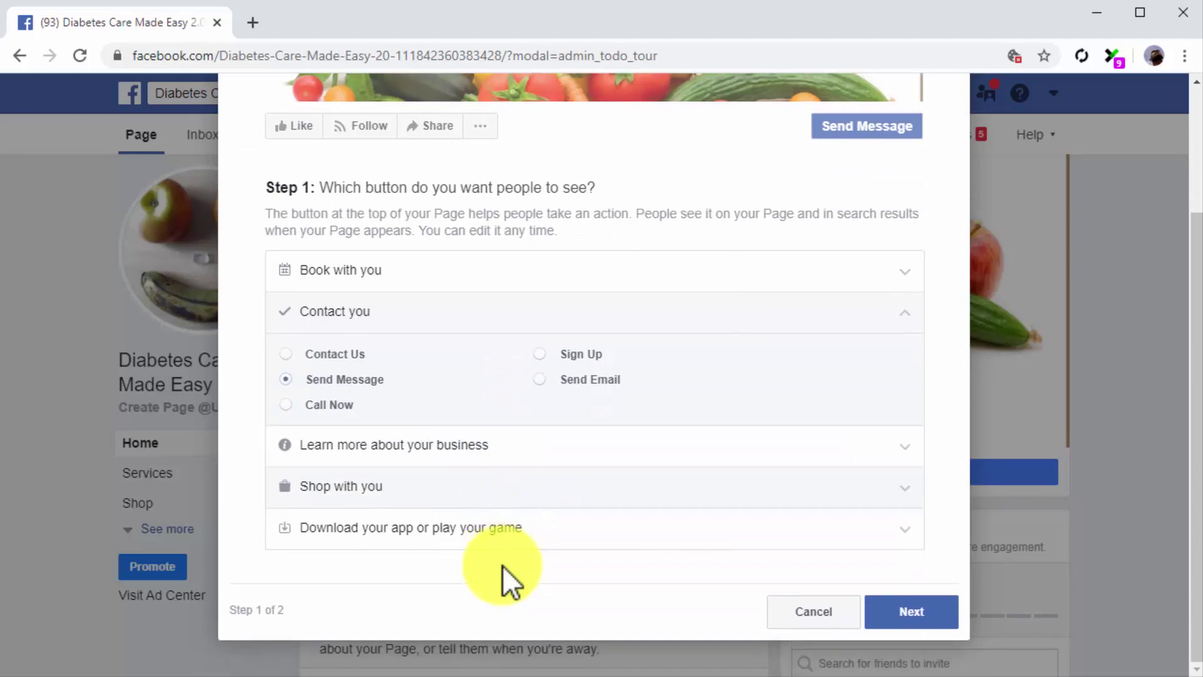
{"action": "left_click", "coordinate": [875, 600]}
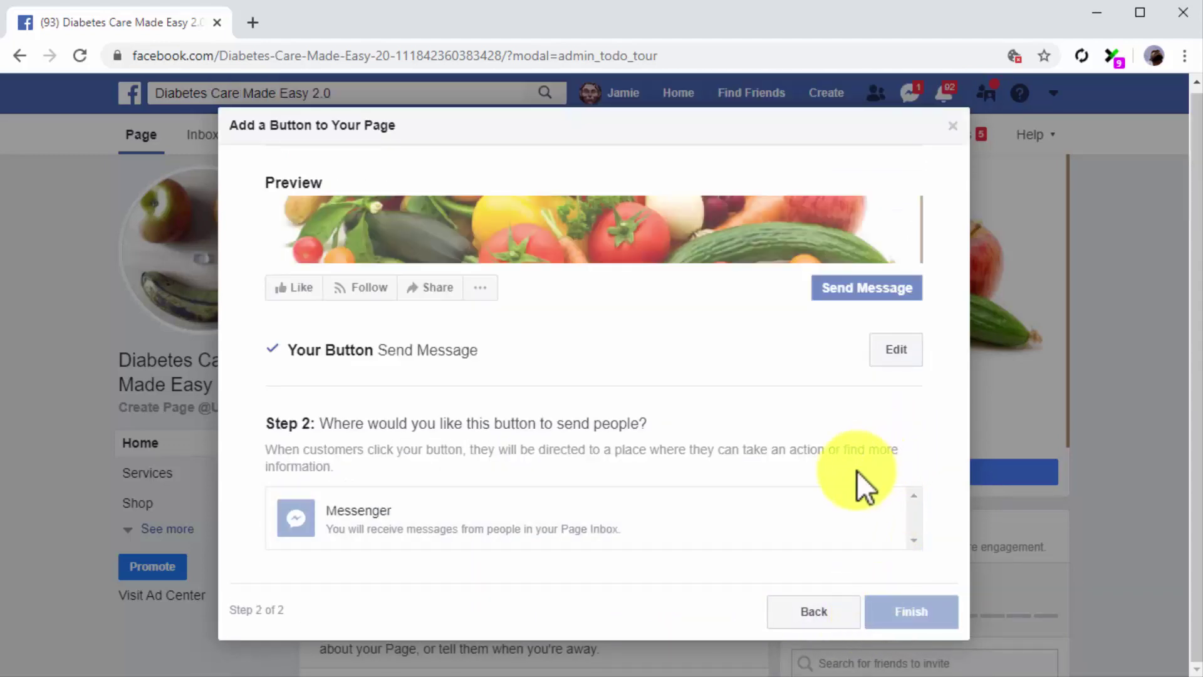
{"action": "left_click", "coordinate": [803, 503]}
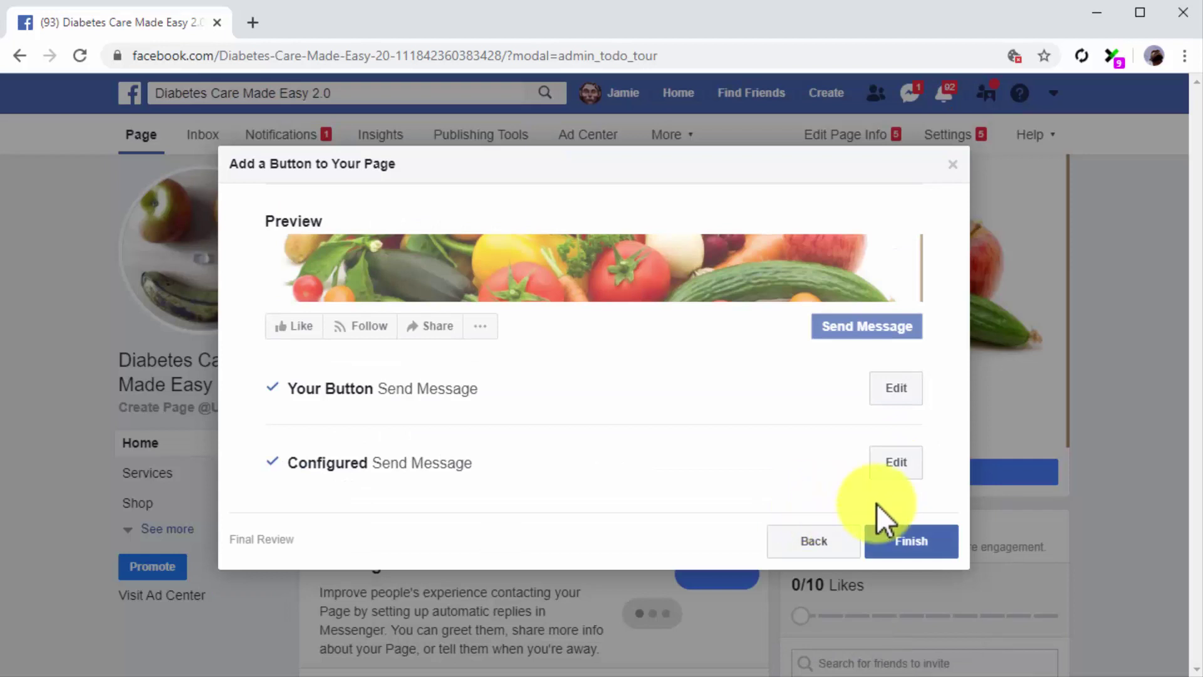
{"action": "left_click", "coordinate": [910, 539]}
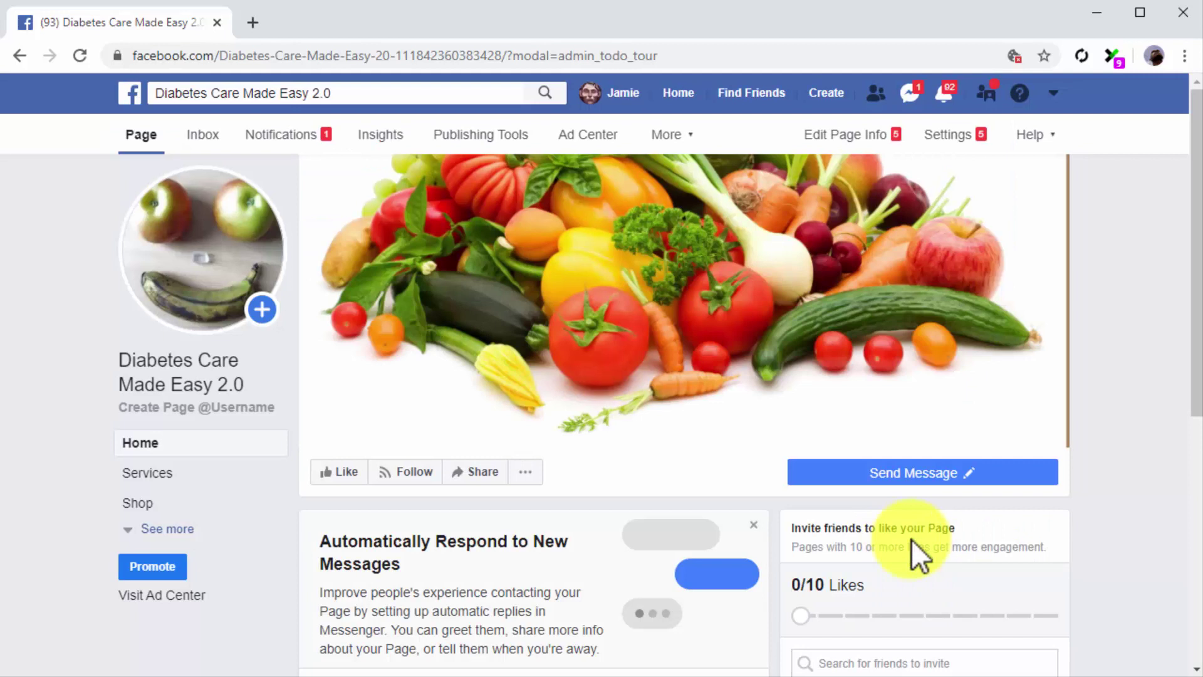
- Invite a friend to like the Page, then bring up its Page Info for editing
{"action": "scroll", "coordinate": [1037, 592], "scroll_direction": "down", "scroll_amount": 3}
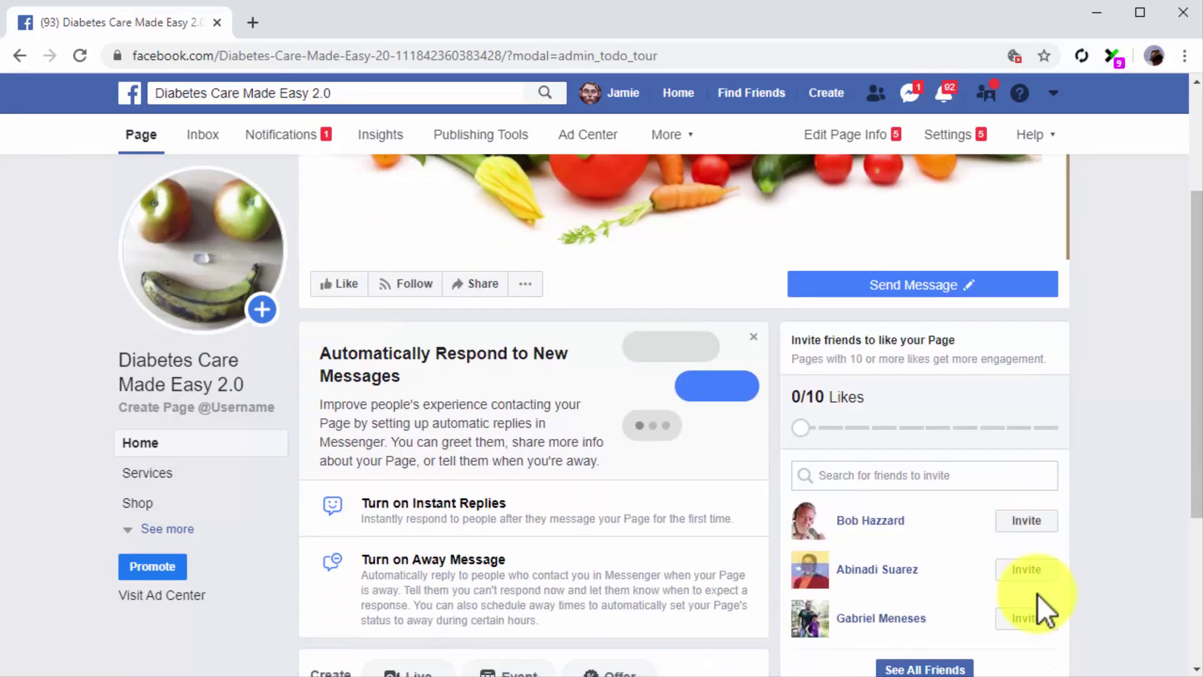
{"action": "left_click", "coordinate": [1037, 528]}
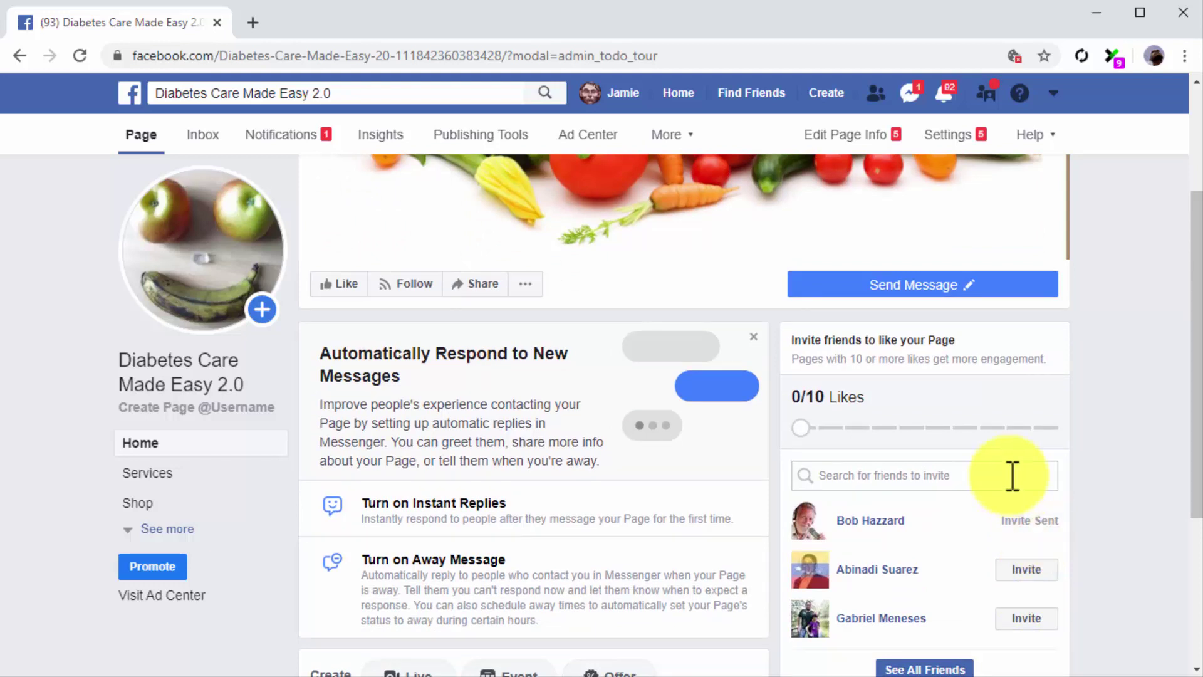
{"action": "left_click", "coordinate": [854, 140]}
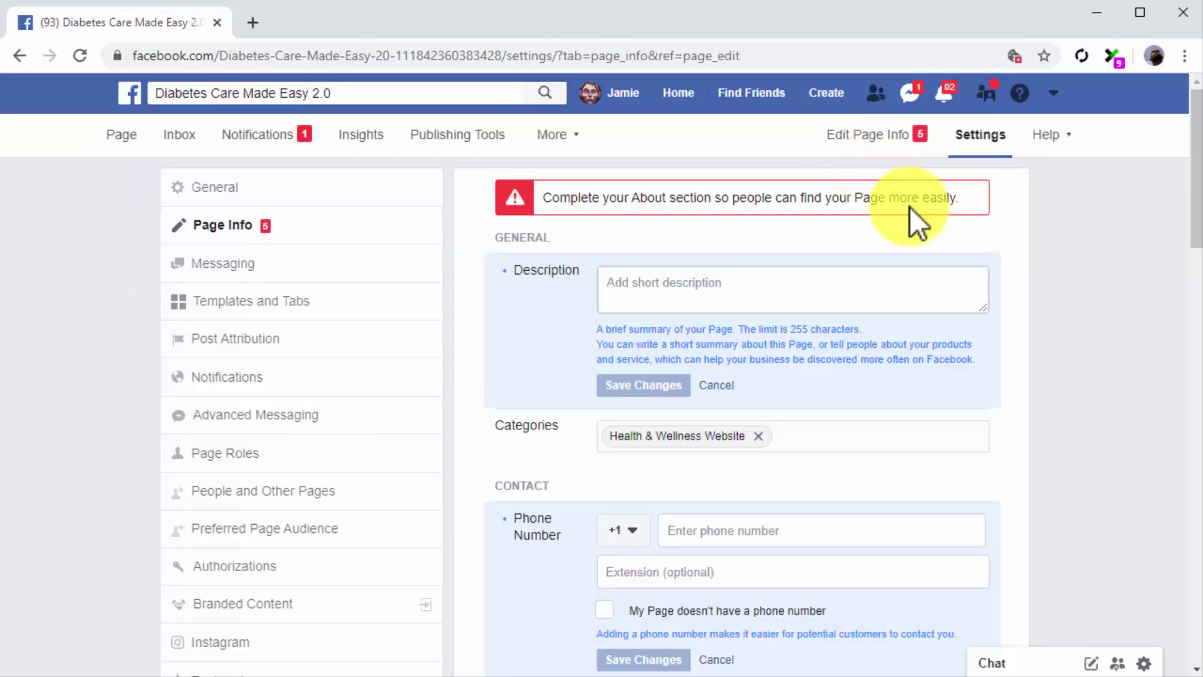
- Paste in the prepared short description and save it
{"action": "left_click", "coordinate": [894, 279]}
{"action": "key", "text": "ctrl+v"}
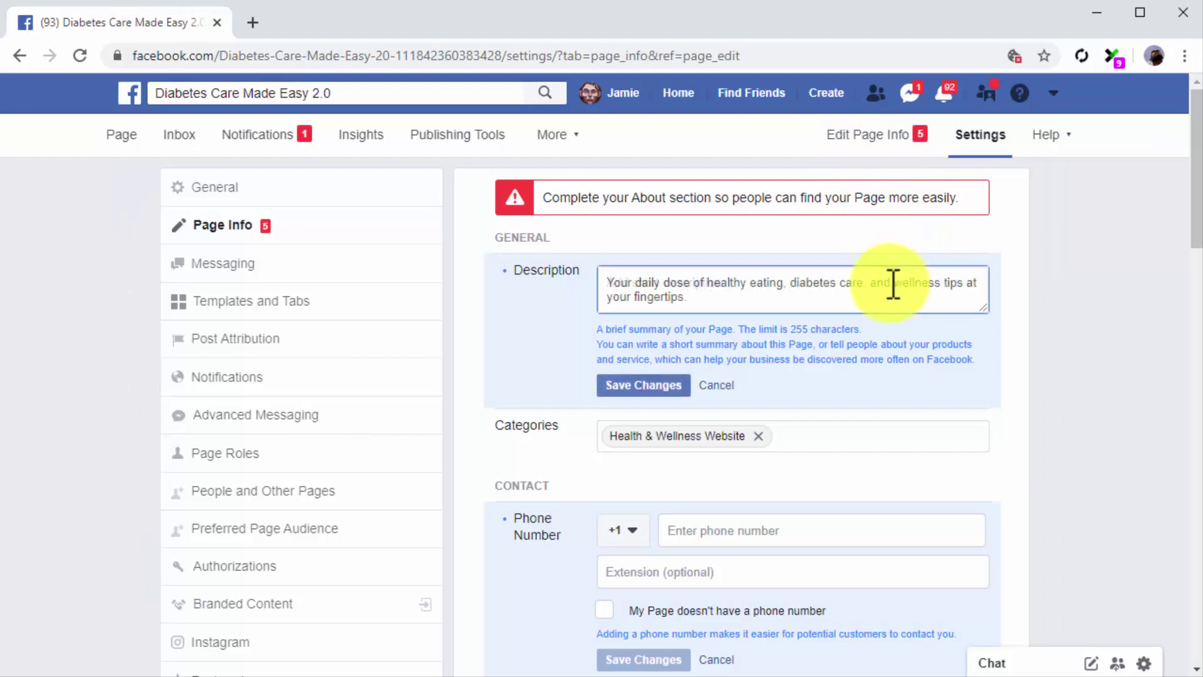
{"action": "left_click", "coordinate": [644, 386]}
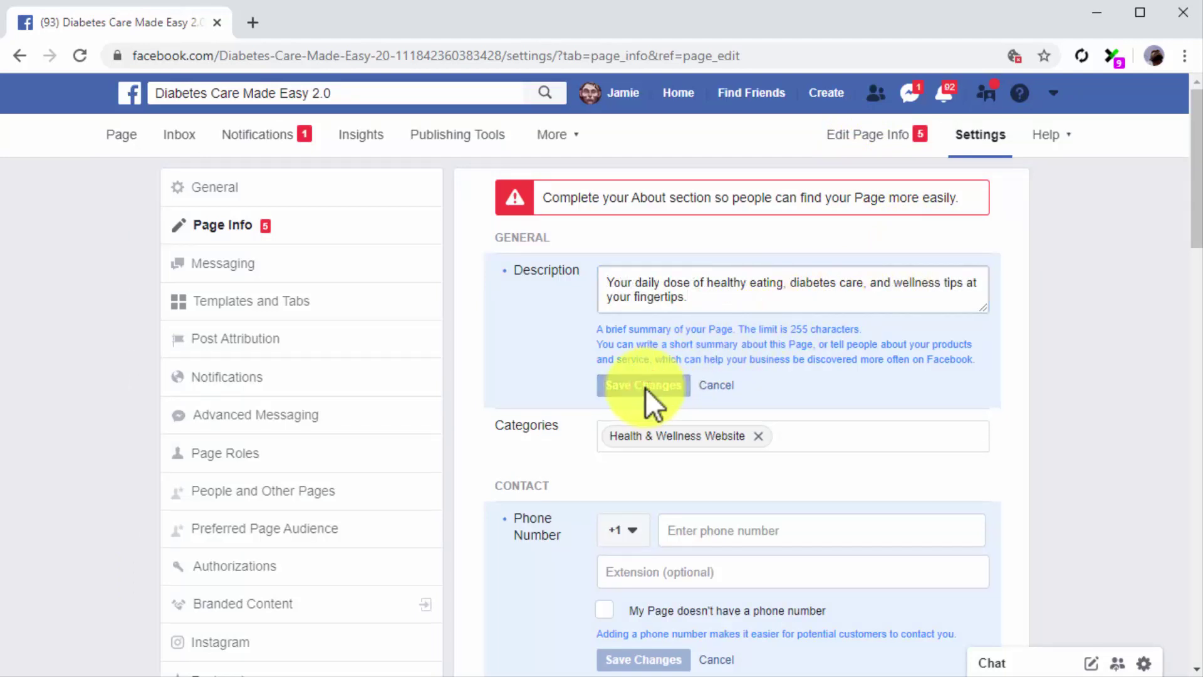
{"action": "scroll", "coordinate": [565, 510], "scroll_direction": "down", "scroll_amount": 2}
{"action": "scroll", "coordinate": [565, 510], "scroll_direction": "down", "scroll_amount": 1}
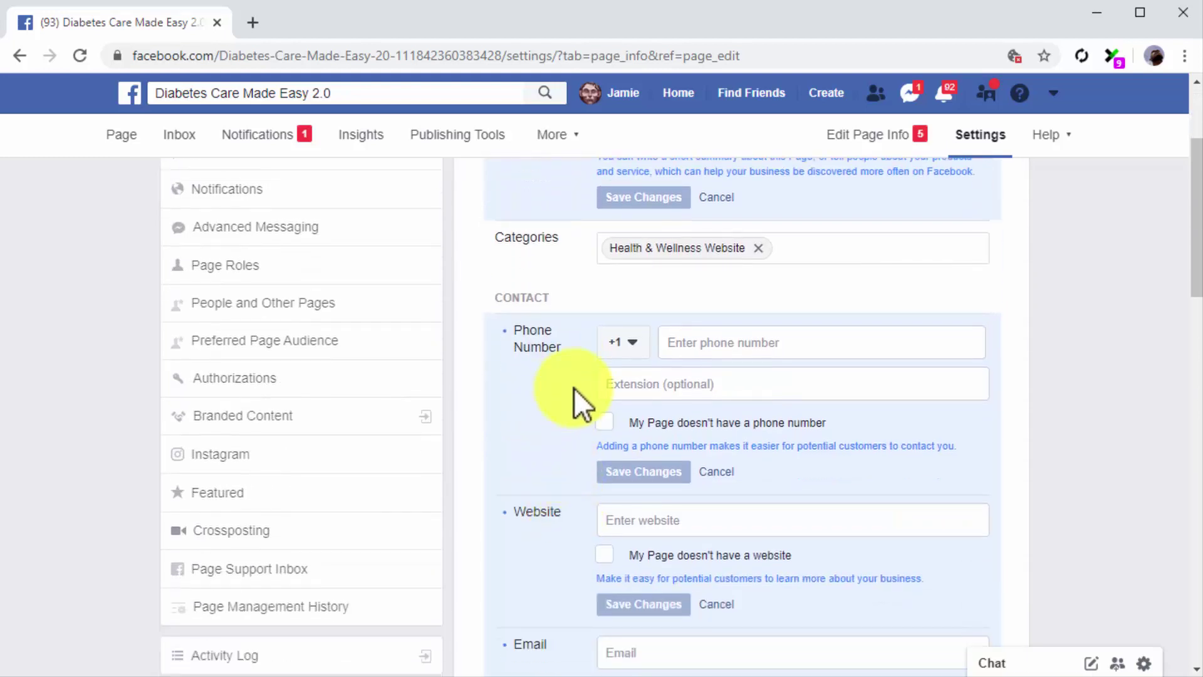
{"action": "left_click", "coordinate": [749, 343]}
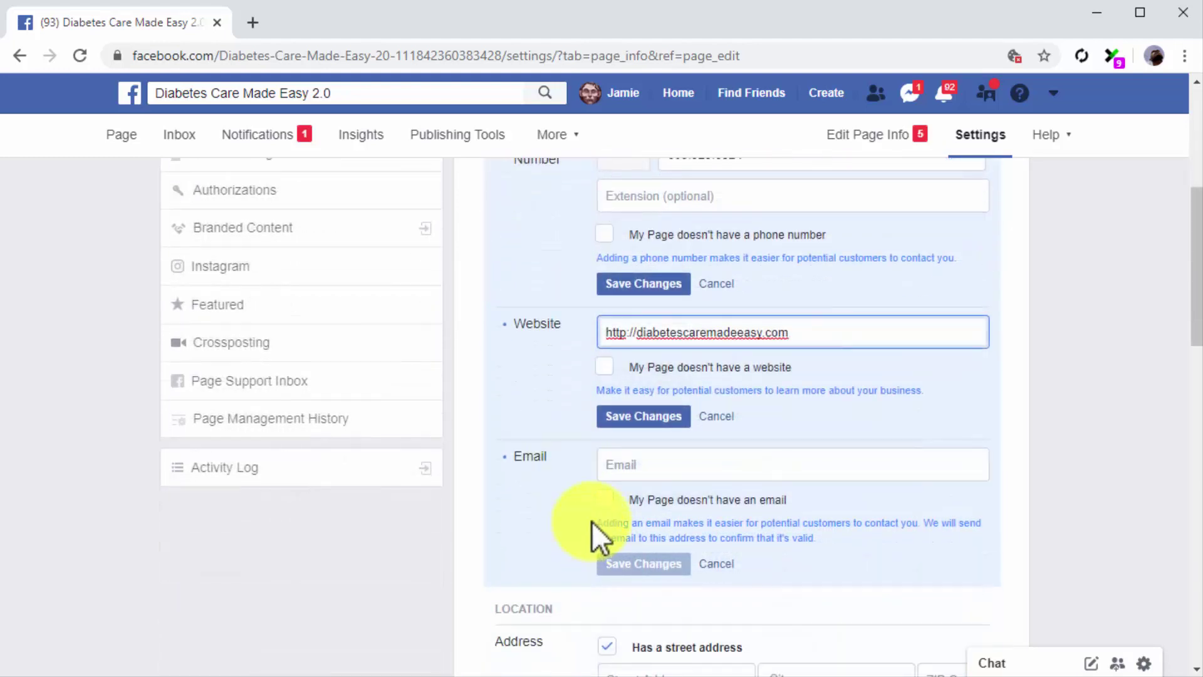
{"action": "left_click", "coordinate": [646, 467]}
{"action": "key", "text": "ctrl+v"}
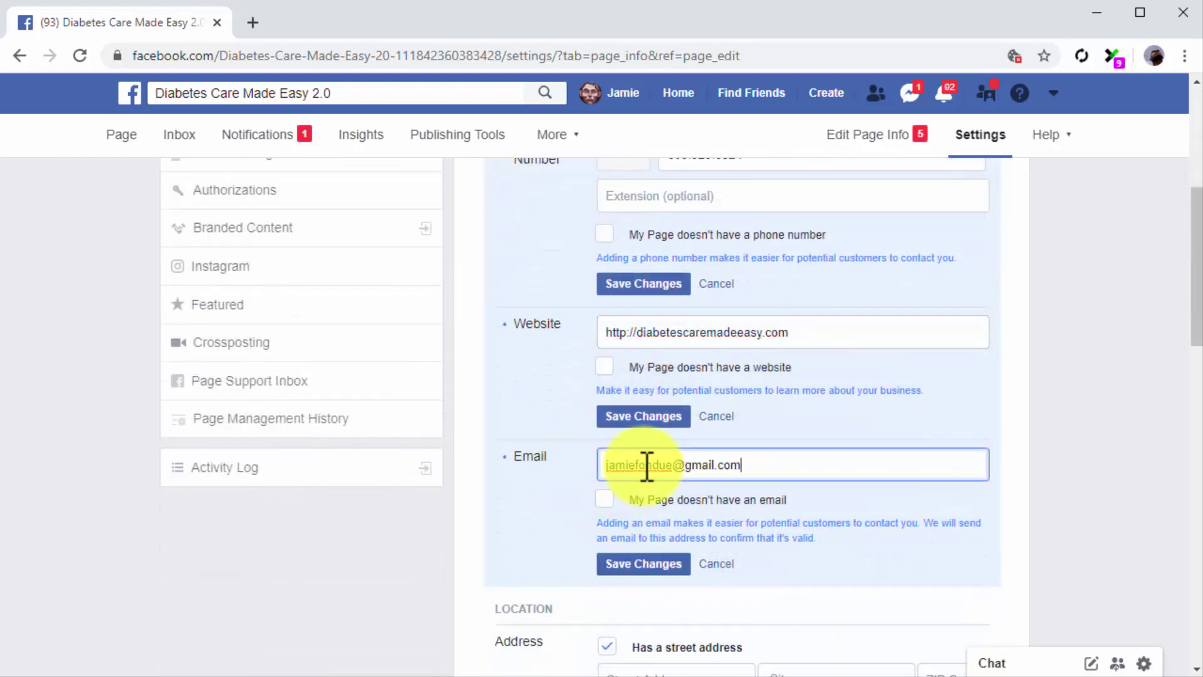
{"action": "left_click", "coordinate": [637, 283]}
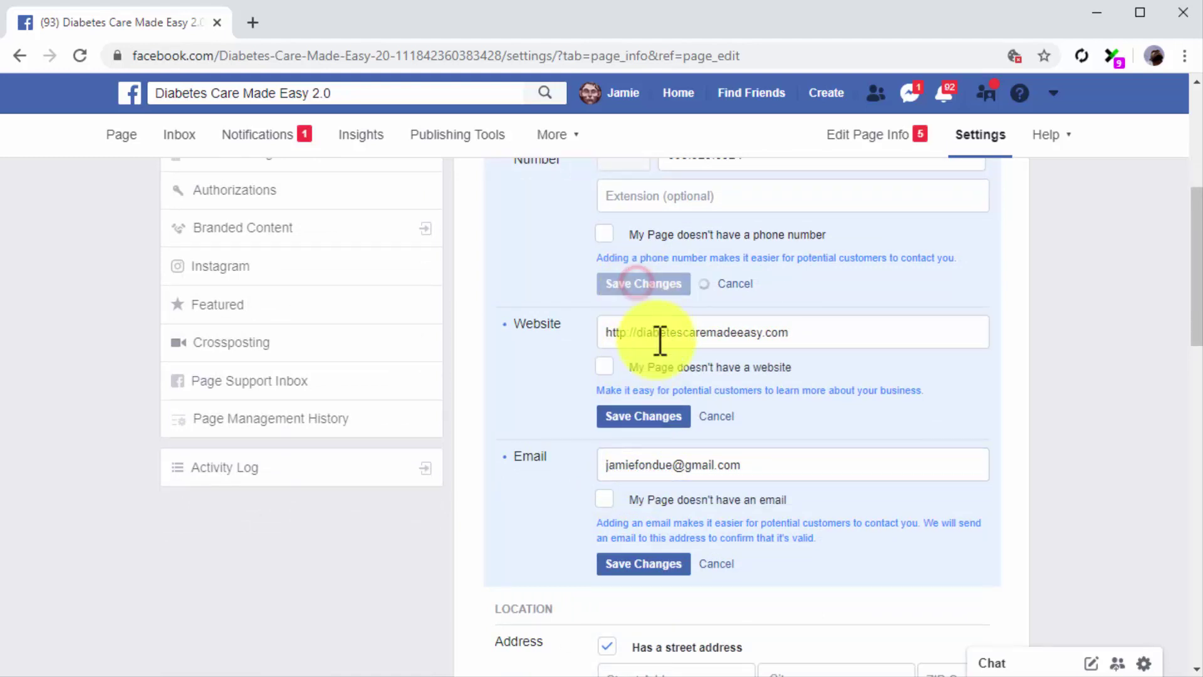
{"action": "left_click", "coordinate": [665, 417]}
{"action": "left_click", "coordinate": [617, 564]}
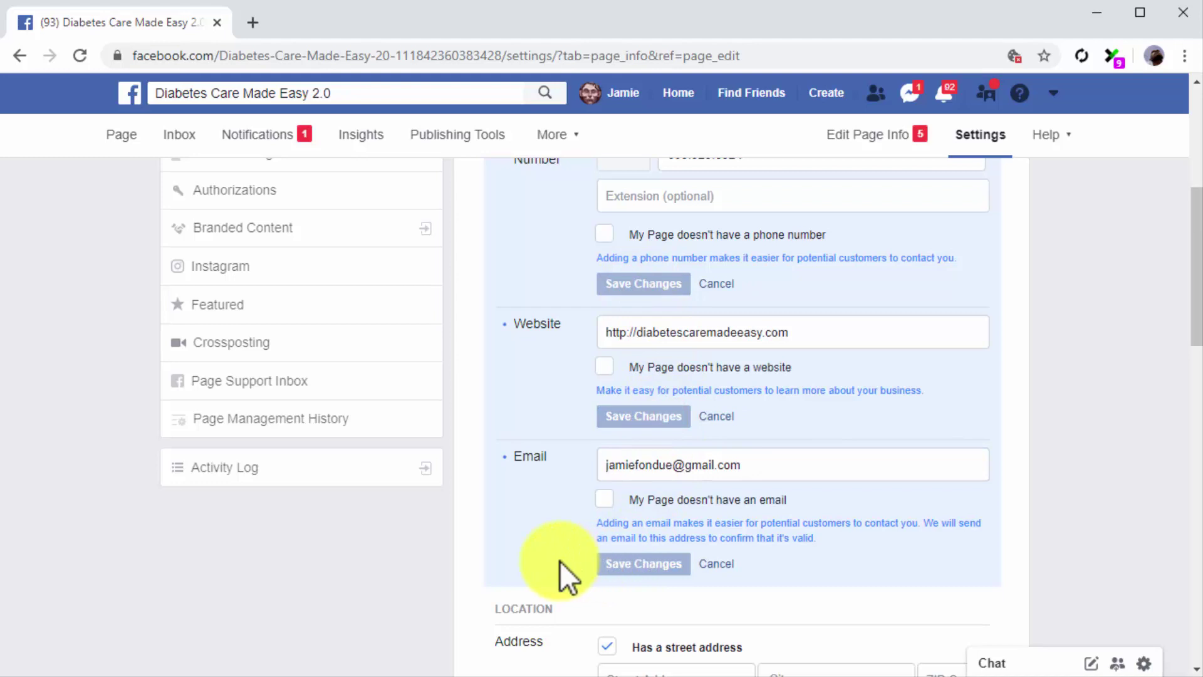
{"action": "scroll", "coordinate": [559, 561], "scroll_direction": "down", "scroll_amount": 3}
{"action": "scroll", "coordinate": [559, 561], "scroll_direction": "down", "scroll_amount": 3}
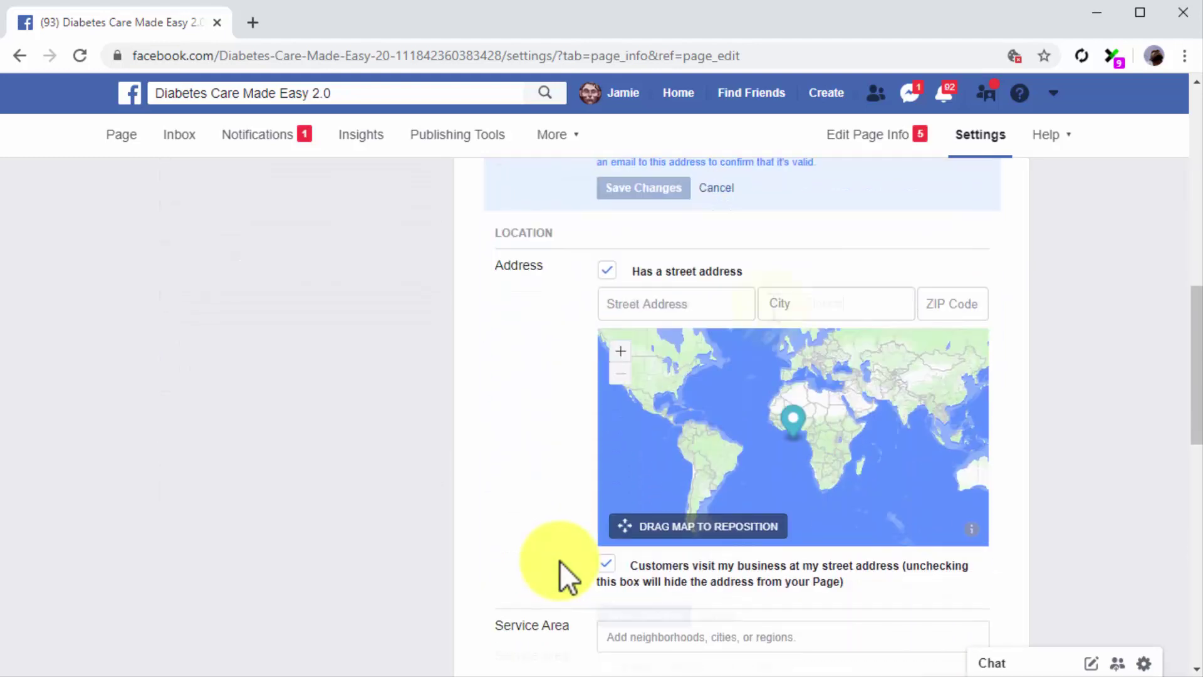
- Enter the Page's ZIP code, hide the street address from visitors, and save the location
{"action": "left_click", "coordinate": [932, 298]}
{"action": "type", "text": "33195"}
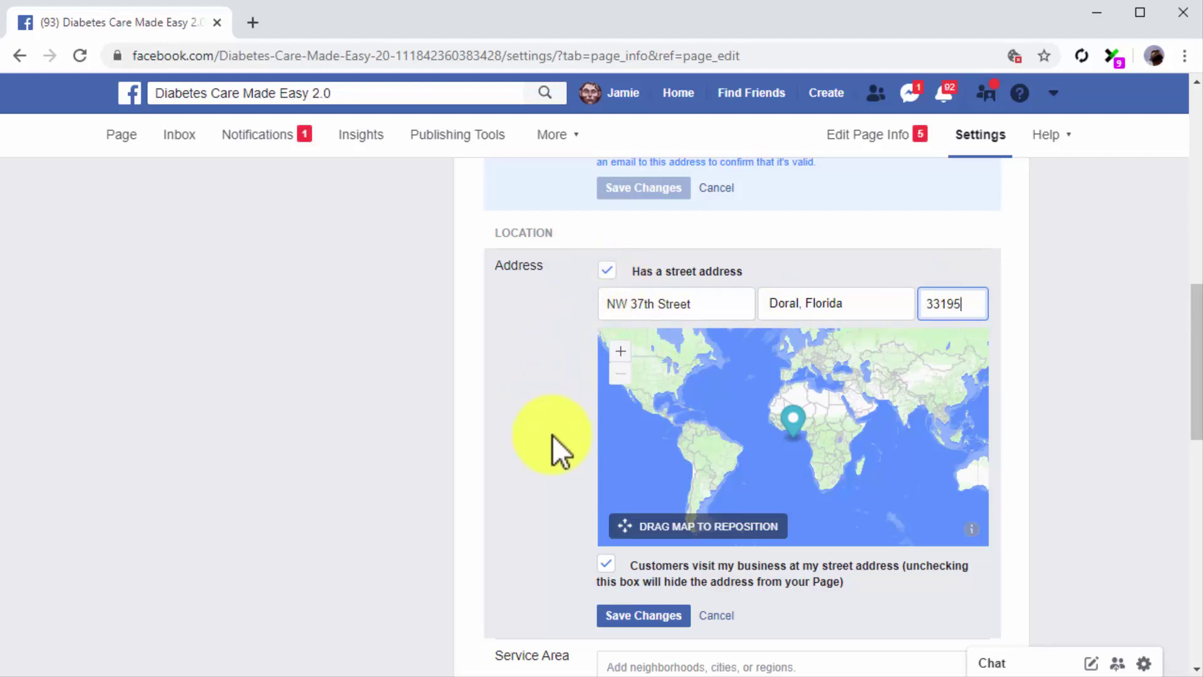
{"action": "left_click", "coordinate": [610, 567]}
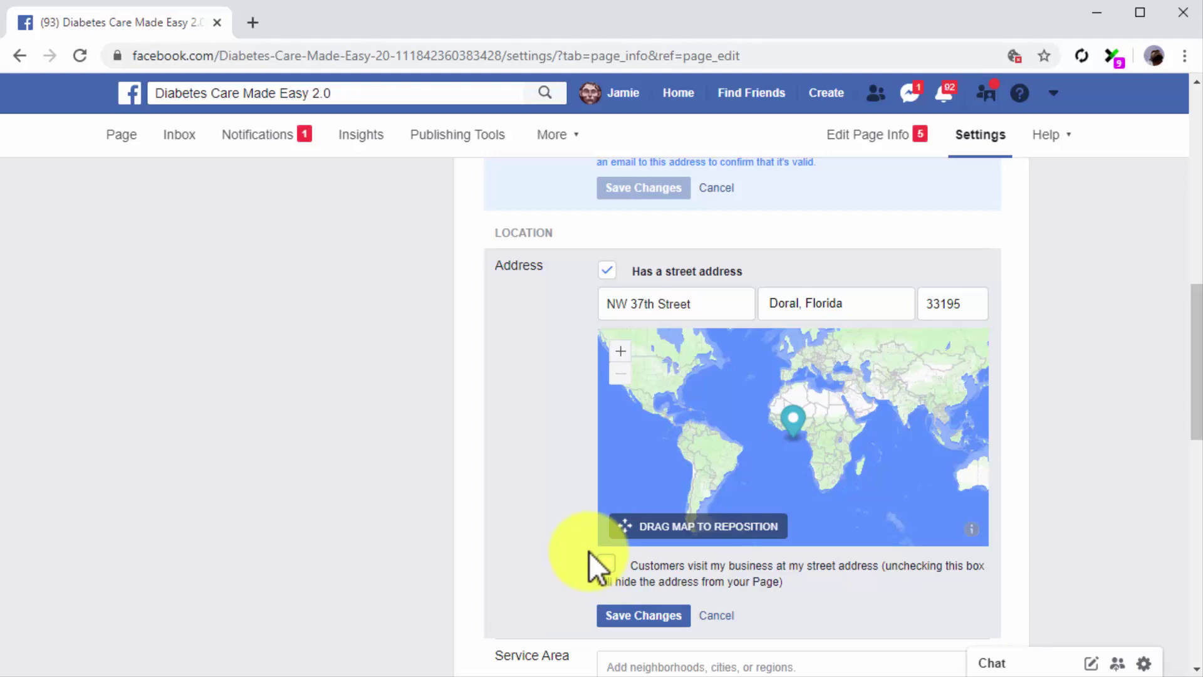
{"action": "left_click", "coordinate": [611, 605]}
{"action": "scroll", "coordinate": [557, 552], "scroll_direction": "down", "scroll_amount": 3}
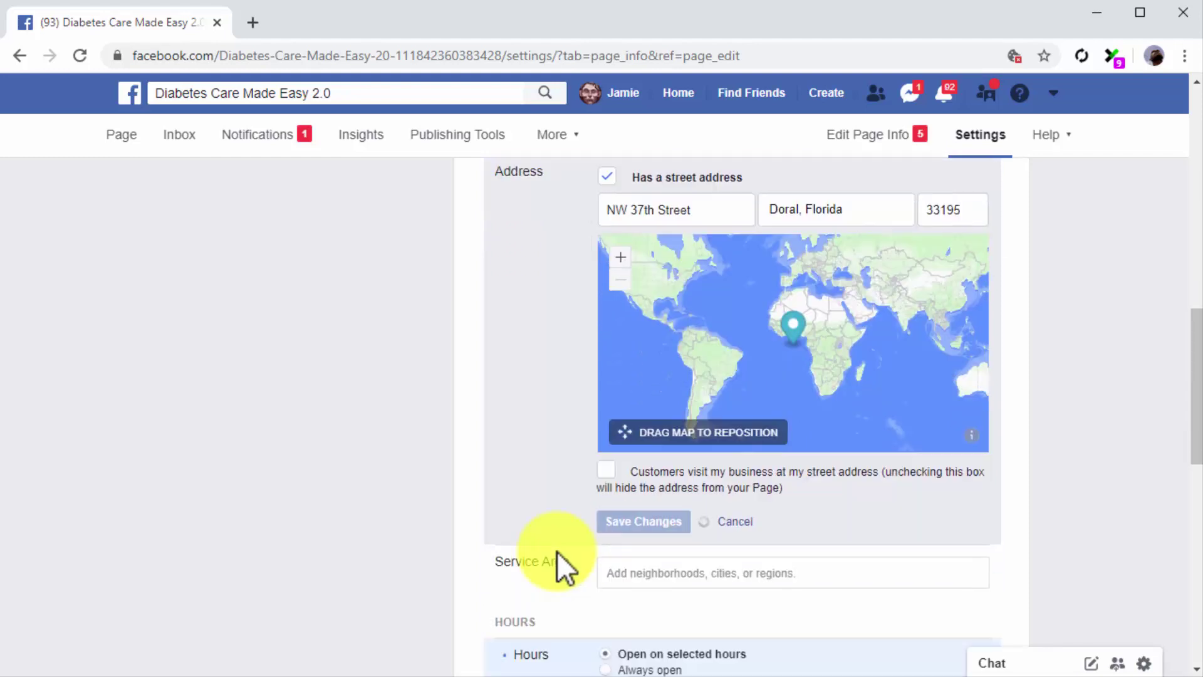
- Set the Page's Hours to Always open and save the change
{"action": "scroll", "coordinate": [558, 551], "scroll_direction": "down", "scroll_amount": 3}
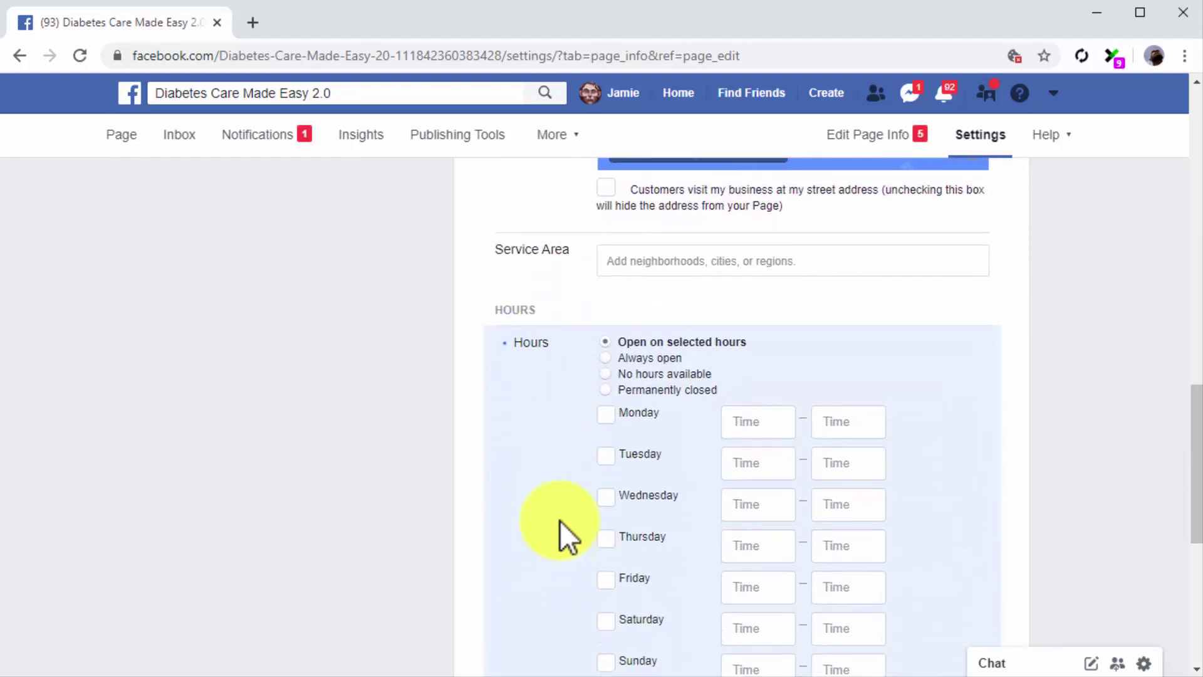
{"action": "scroll", "coordinate": [582, 404], "scroll_direction": "down", "scroll_amount": 2}
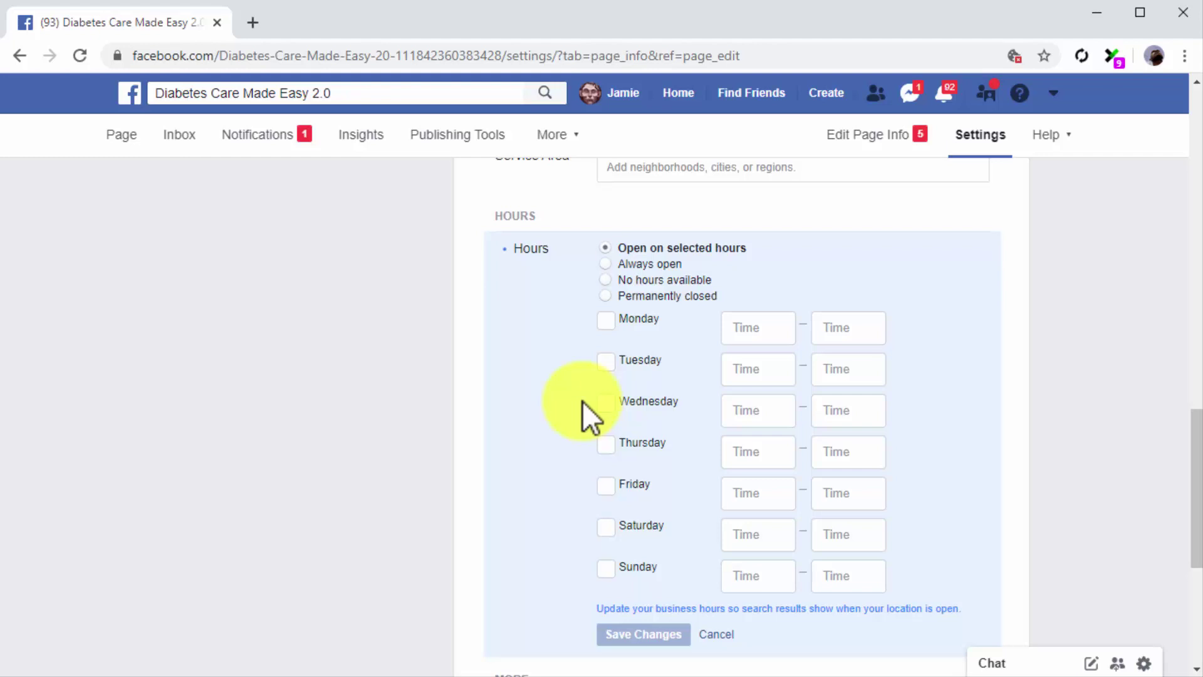
{"action": "left_click", "coordinate": [609, 263]}
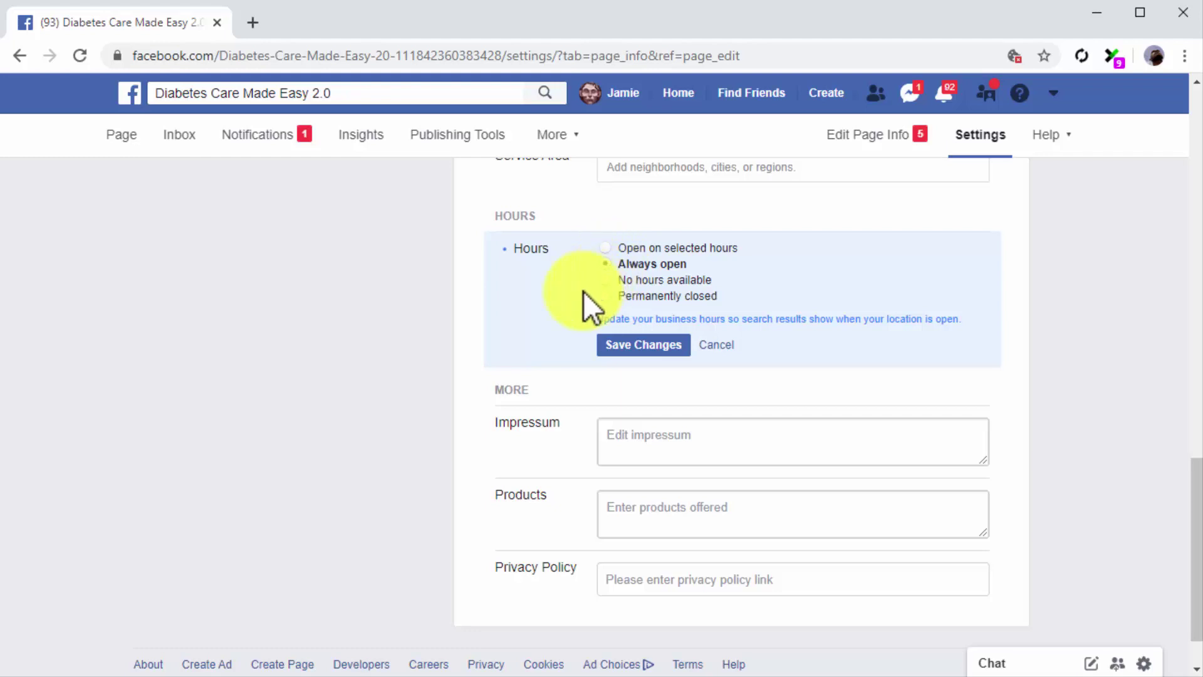
{"action": "left_click", "coordinate": [605, 344]}
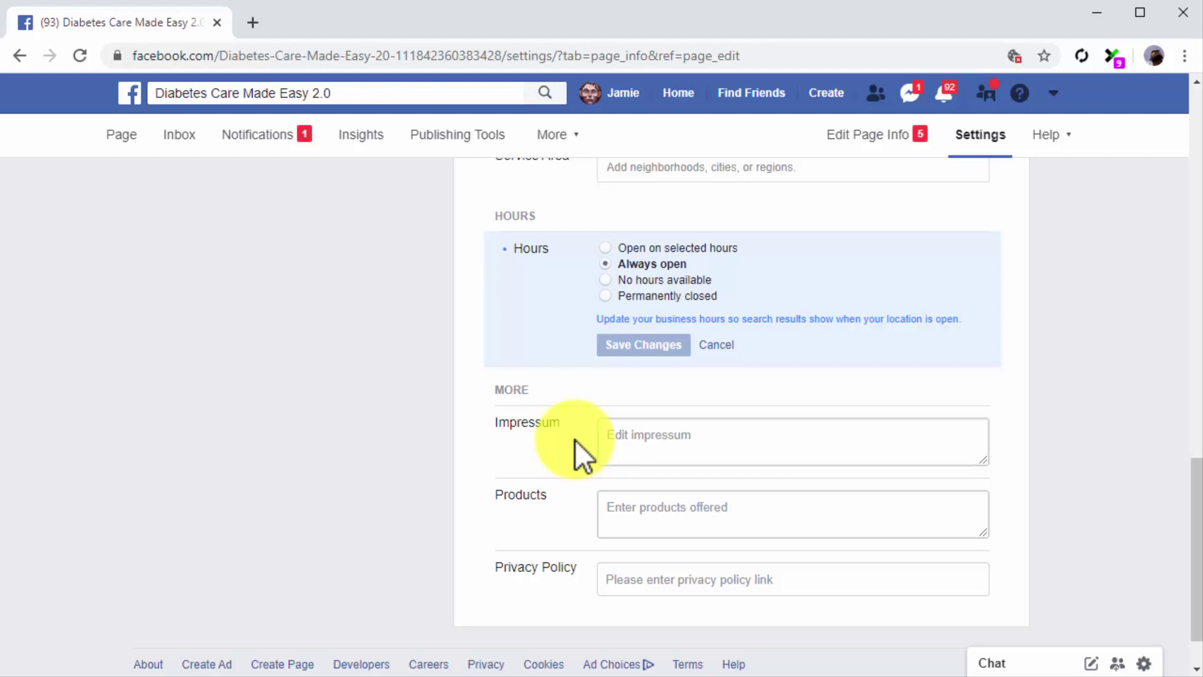
- List 'Health Info, Product Reviews' as the Page's products and save
{"action": "left_click", "coordinate": [621, 502]}
{"action": "type", "text": "Health Info, Product Reviews"}
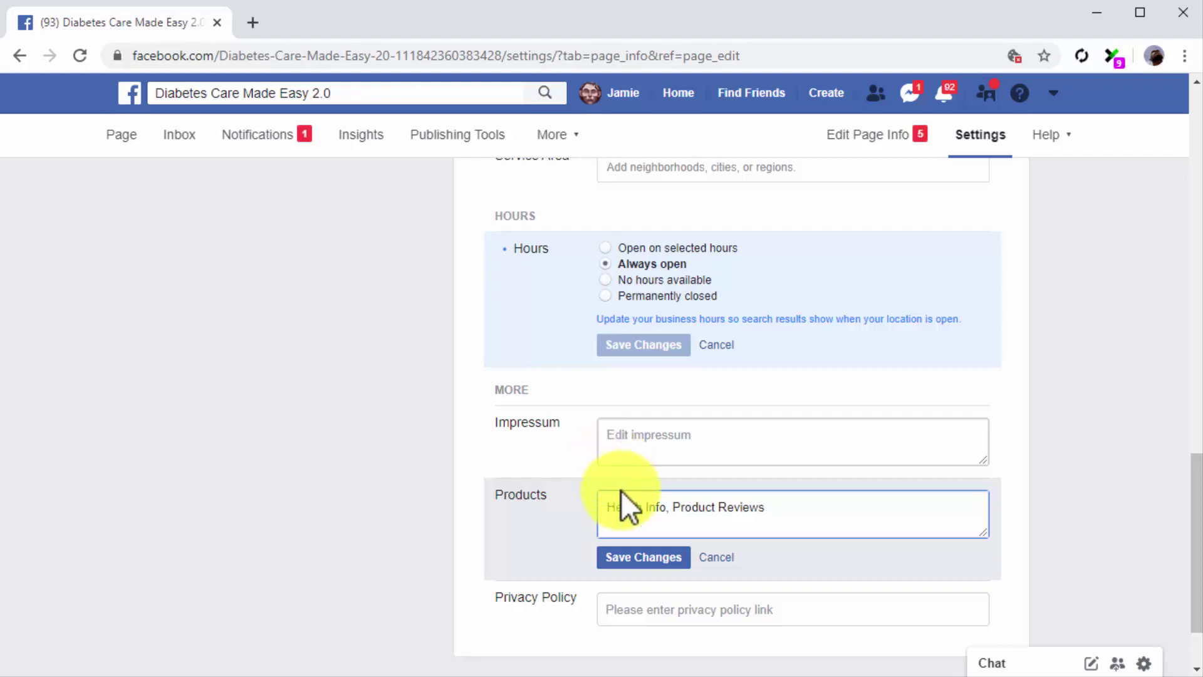
{"action": "left_click", "coordinate": [639, 558]}
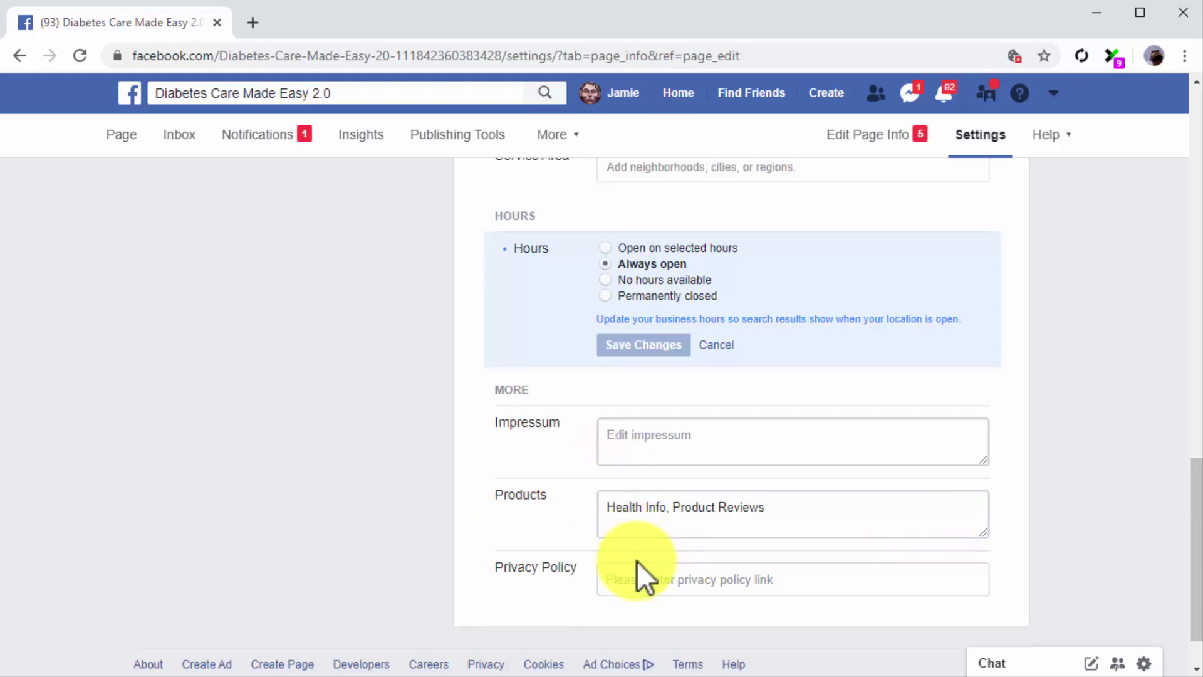
{"action": "left_click", "coordinate": [642, 569]}
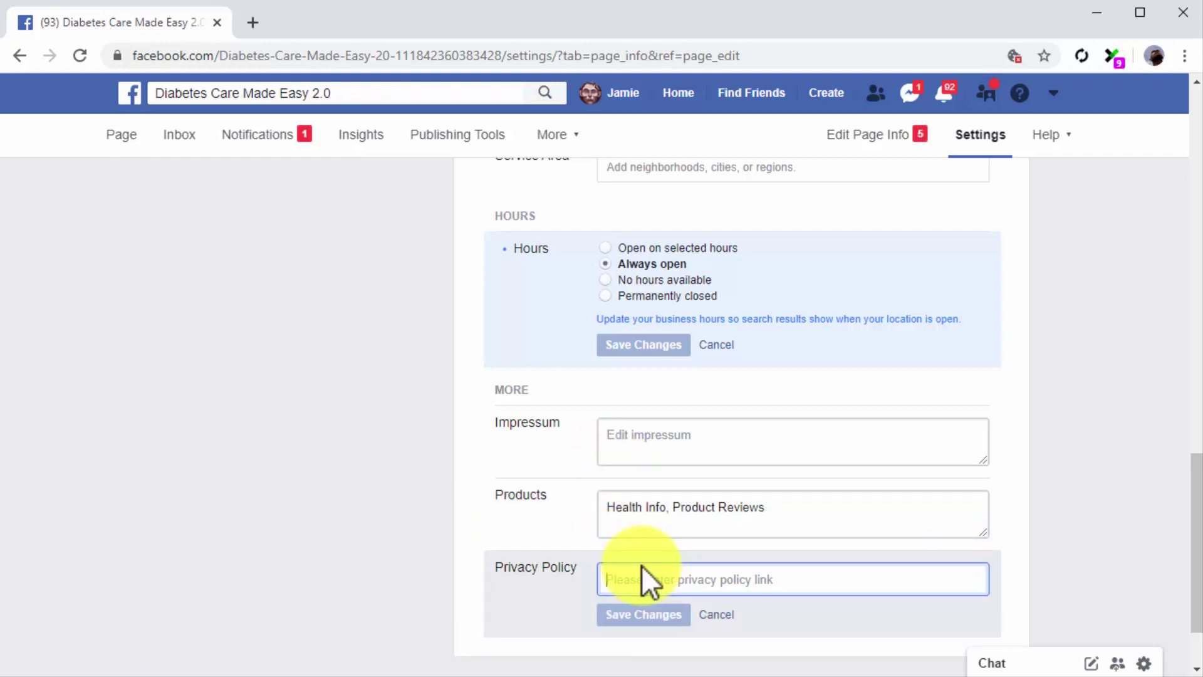
{"action": "type", "text": "http://"}
{"action": "type", "text": "diabetescaremadeeasy.com/privacy-policy"}
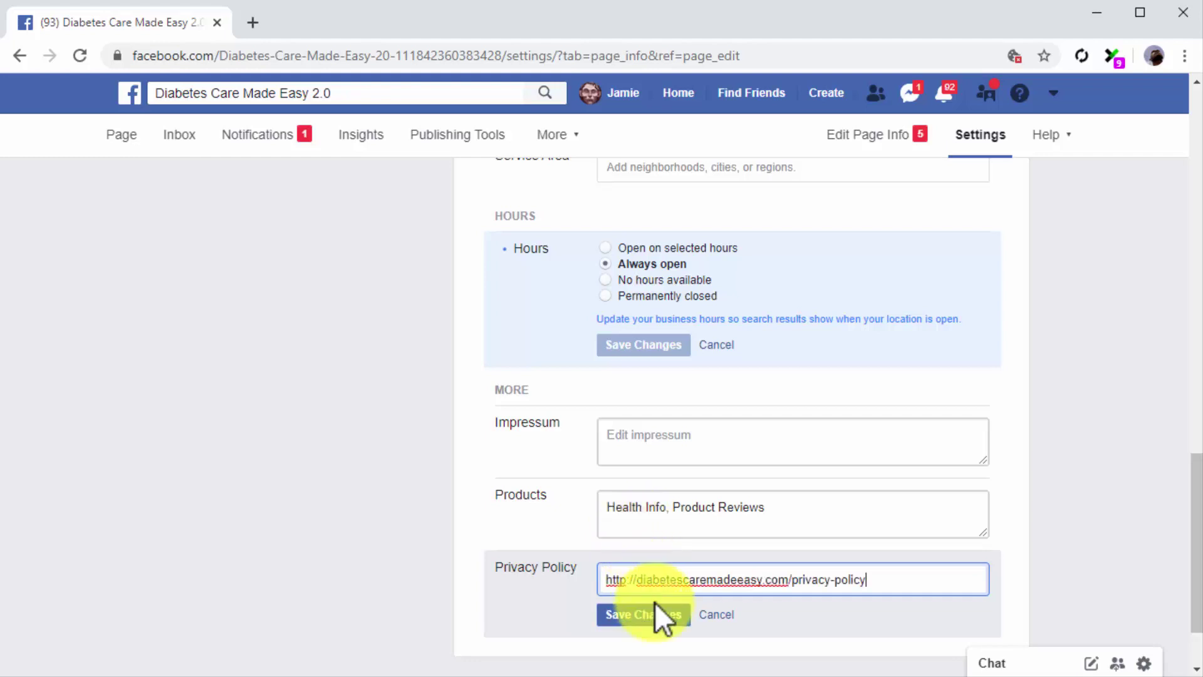
{"action": "left_click", "coordinate": [654, 613]}
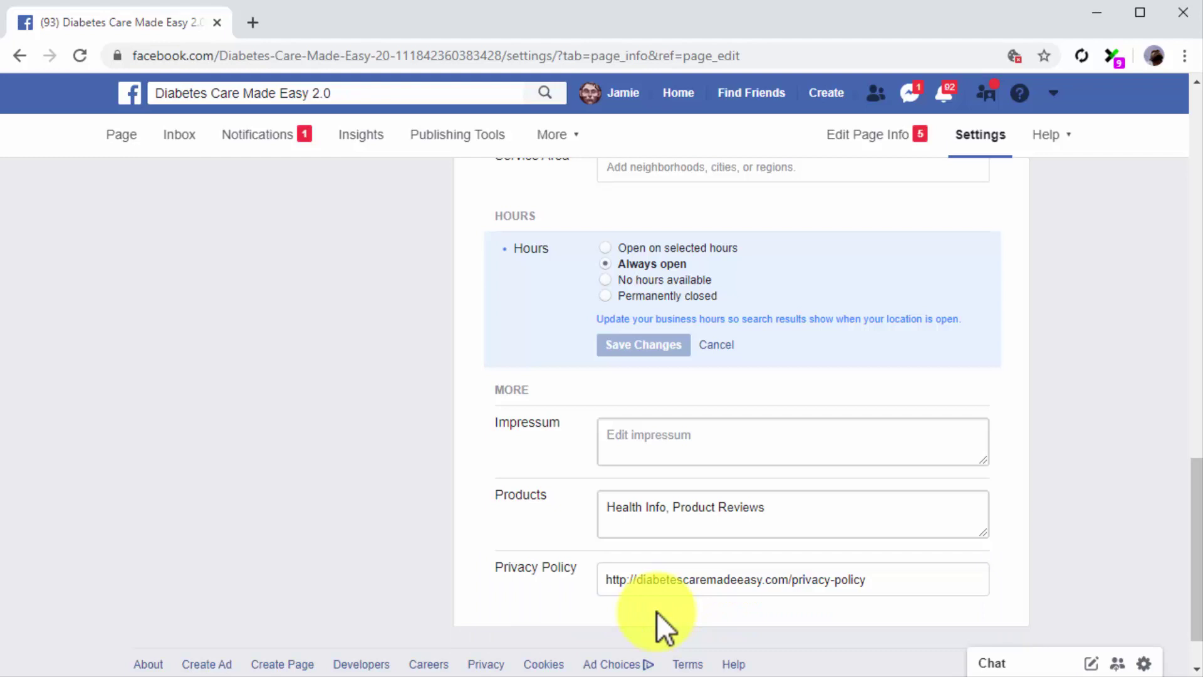